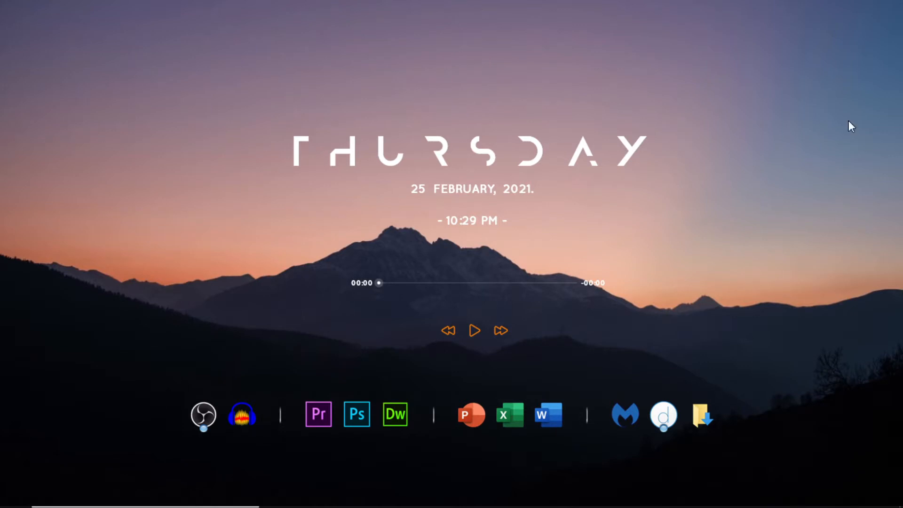
- Open the ECCD Checklist workbook from Downloads and enable editing out of Protected View
left_click(711, 420)
double_click(291, 154)
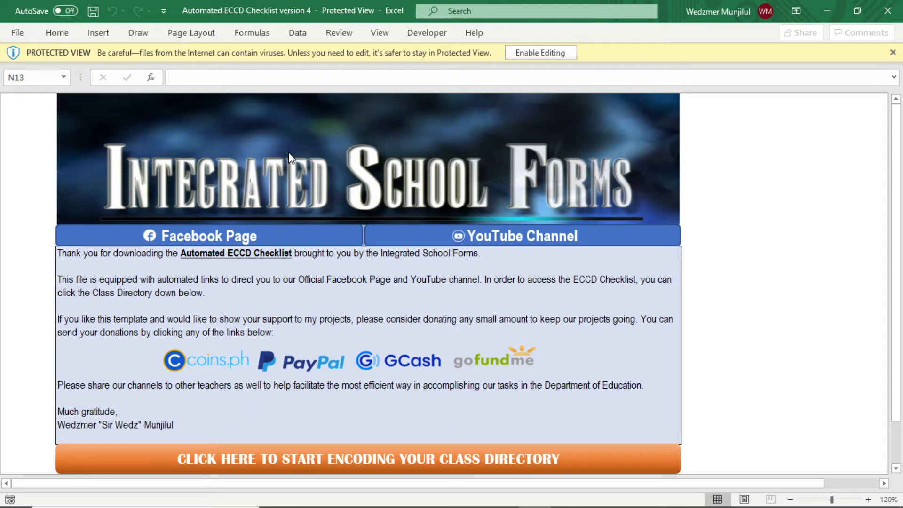
left_click(571, 54)
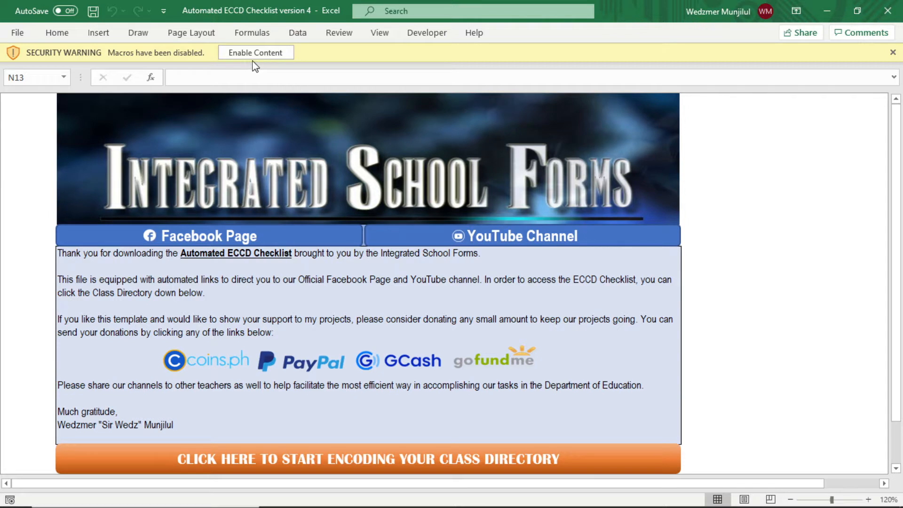
- Enable the workbook's macros and go to the class directory encoding sheet
left_click(289, 56)
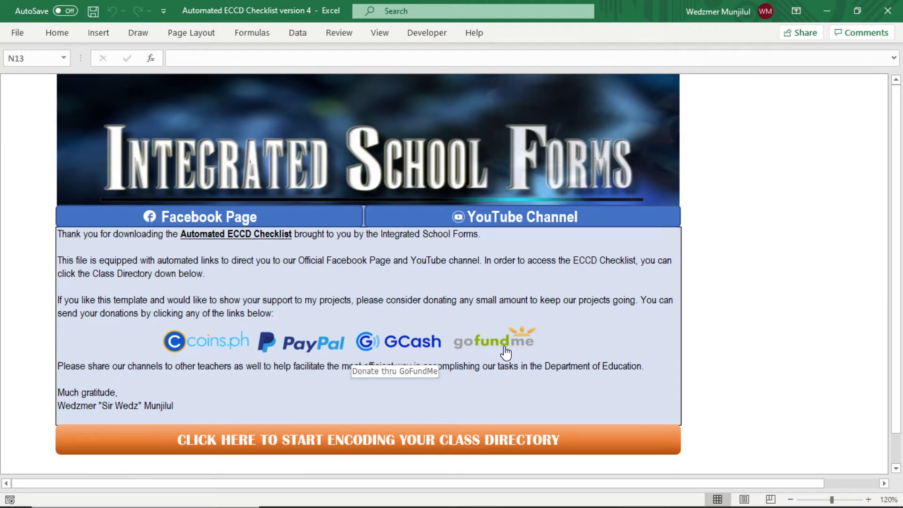
left_click(406, 441)
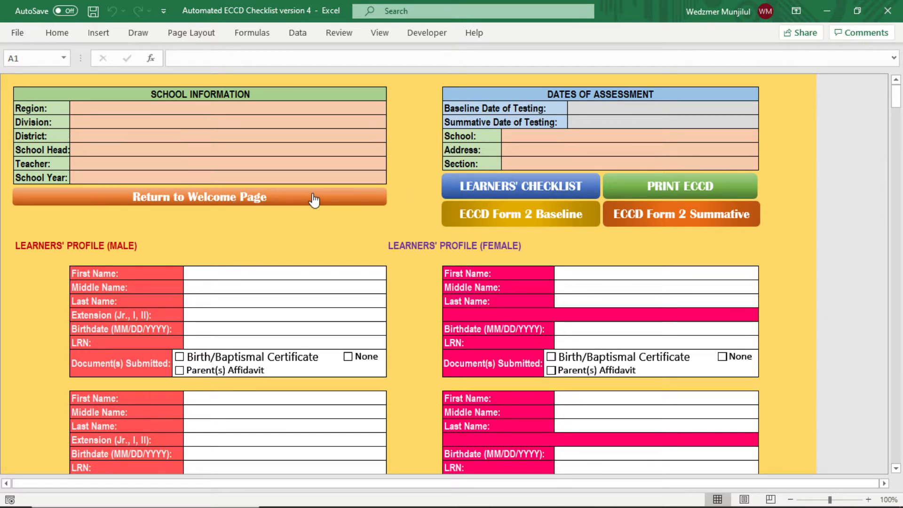
left_click(277, 201)
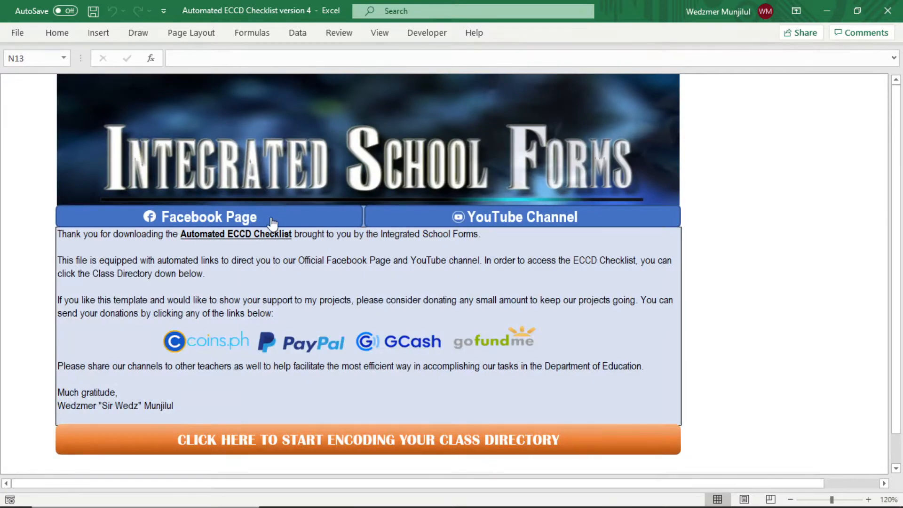
left_click(374, 447)
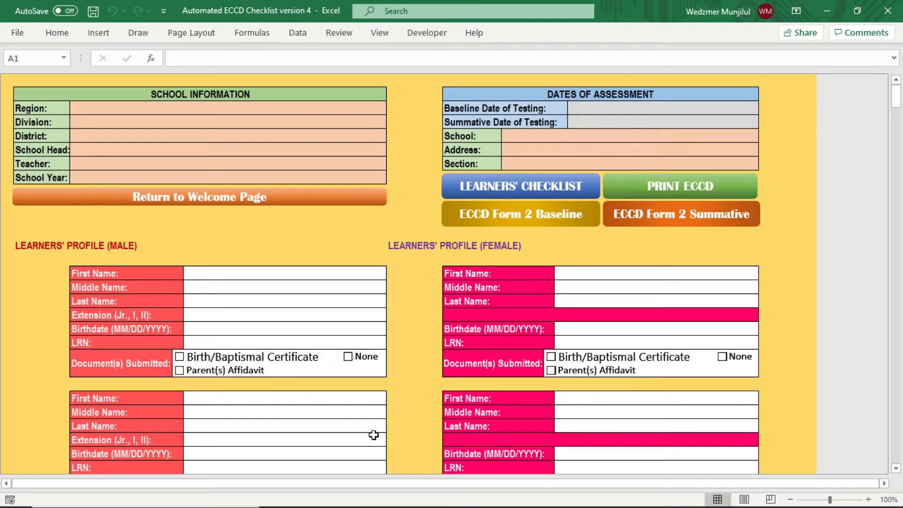
left_click(526, 187)
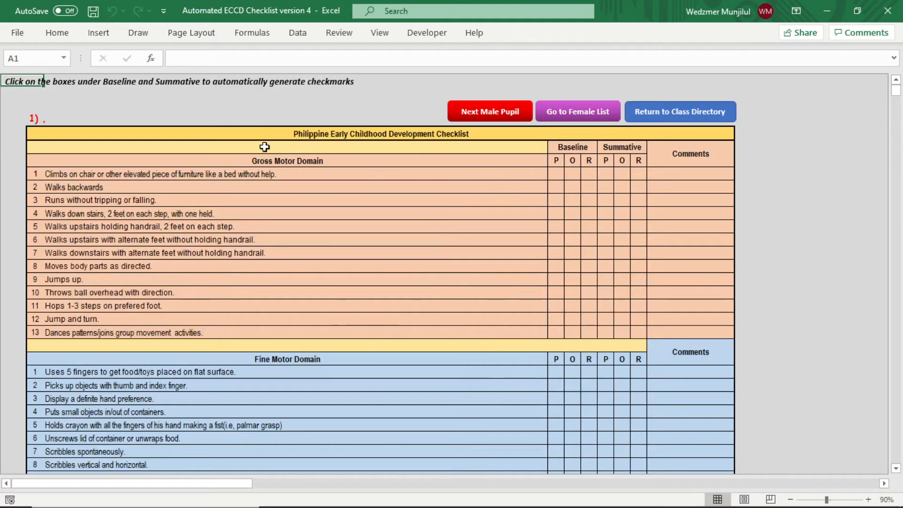
scroll(460, 189, "down", 4)
scroll(460, 188, "up", 4)
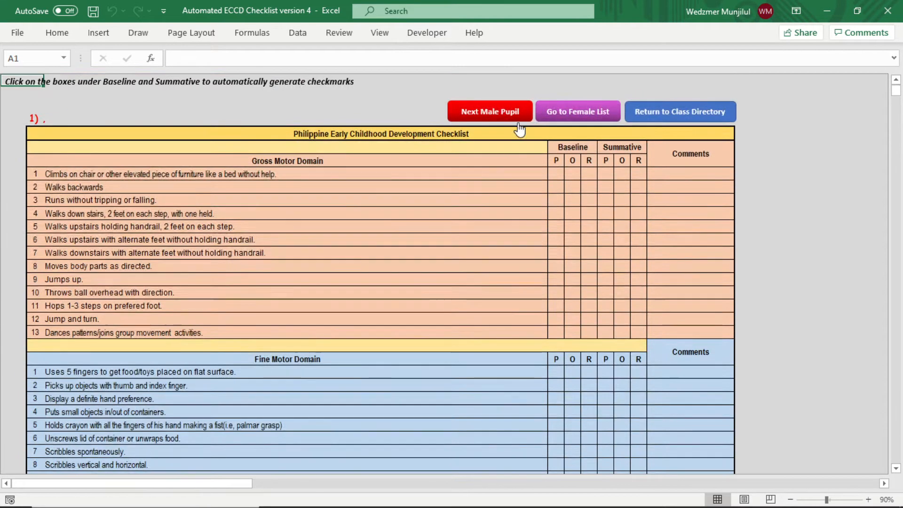
left_click(583, 118)
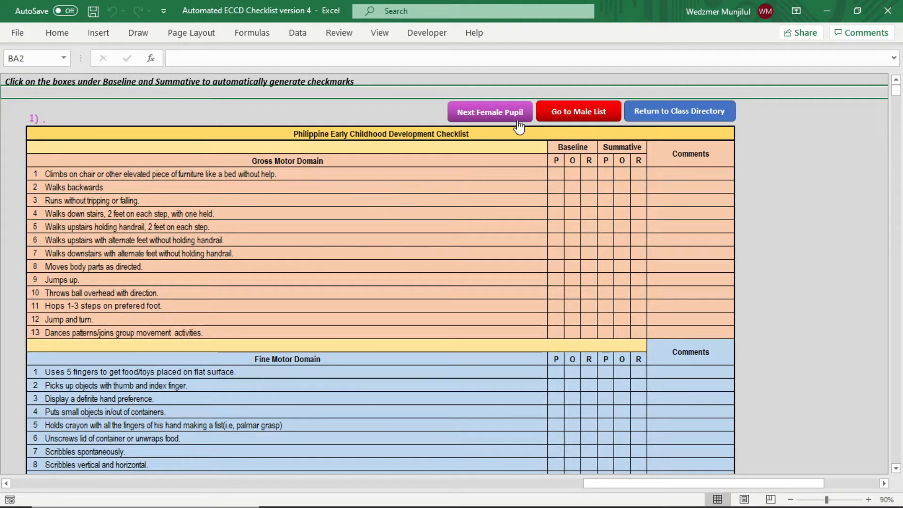
left_click(671, 111)
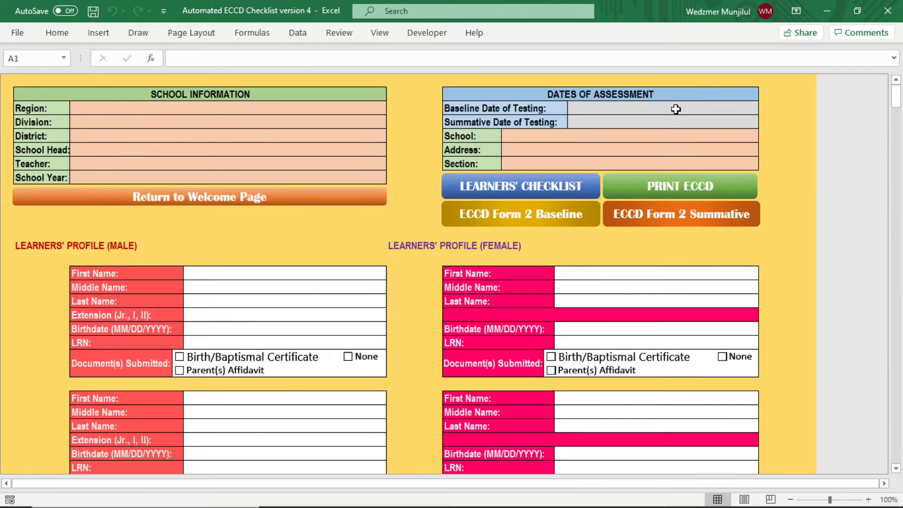
left_click(683, 188)
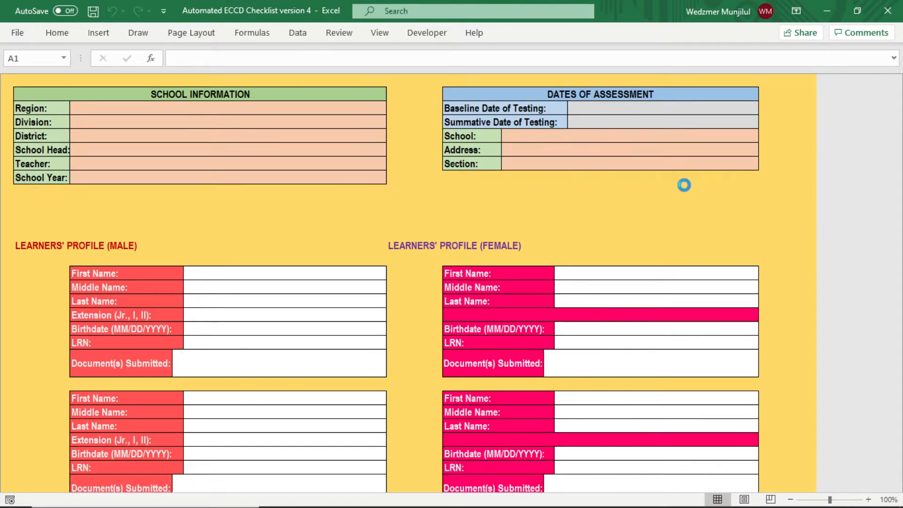
left_click_drag(520, 488, 450, 466)
scroll(565, 355, "down", 15)
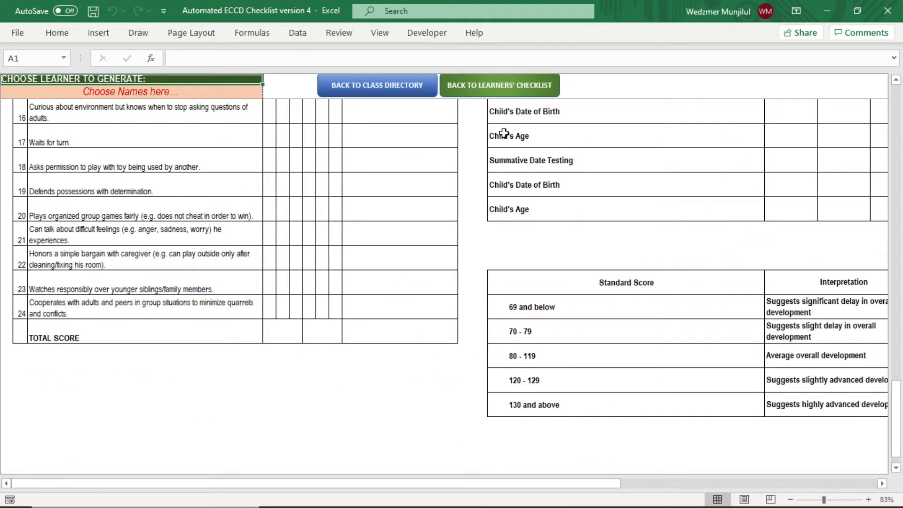
left_click(407, 90)
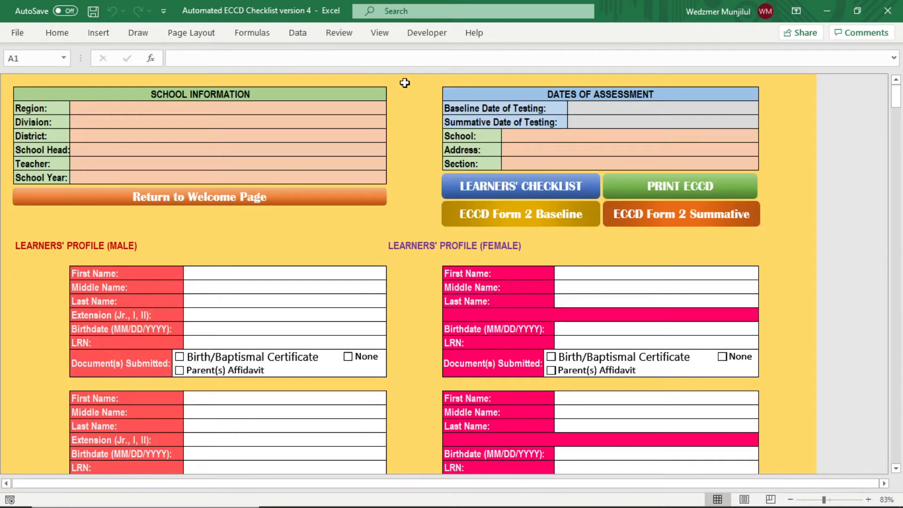
left_click(518, 222)
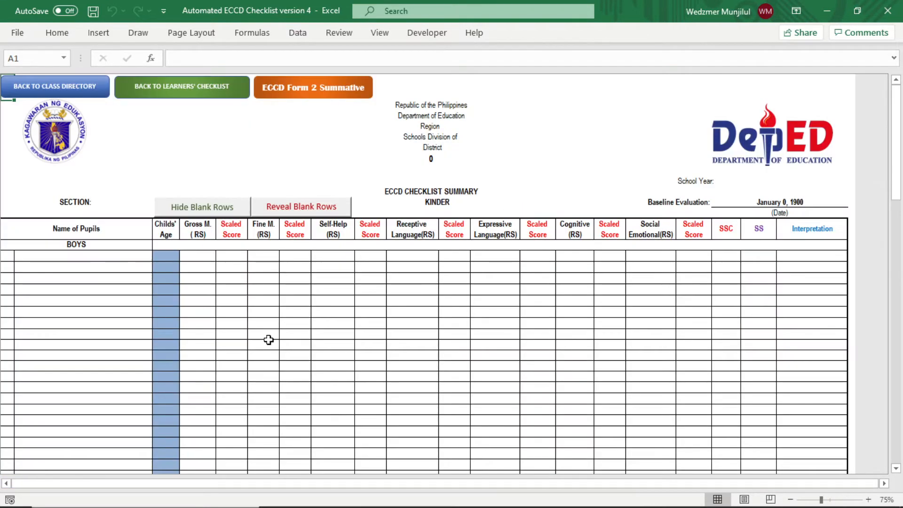
left_click(325, 89)
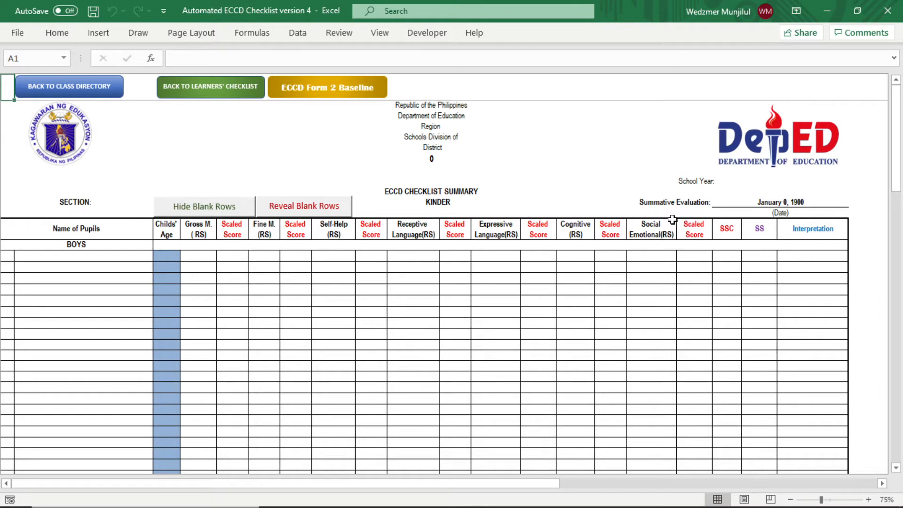
left_click(92, 88)
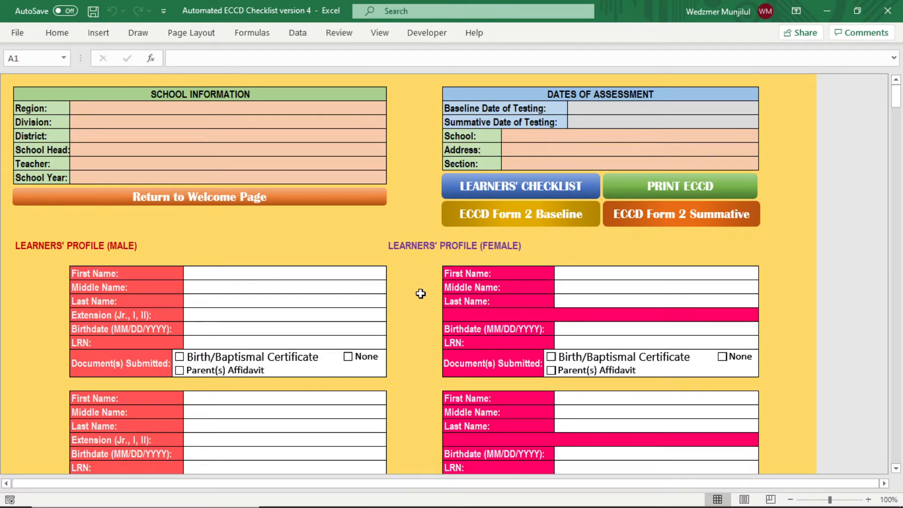
scroll(420, 294, "down", 8)
scroll(421, 301, "down", 6)
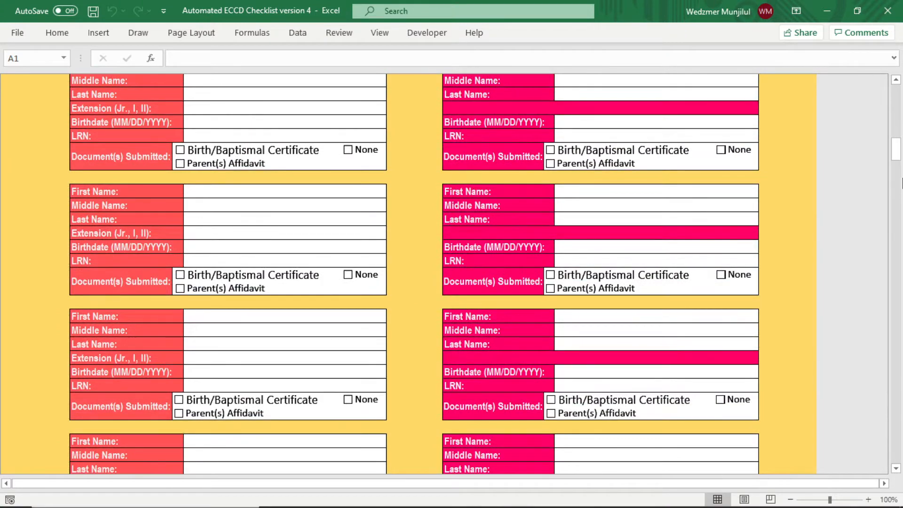
left_click_drag(896, 152, 896, 463)
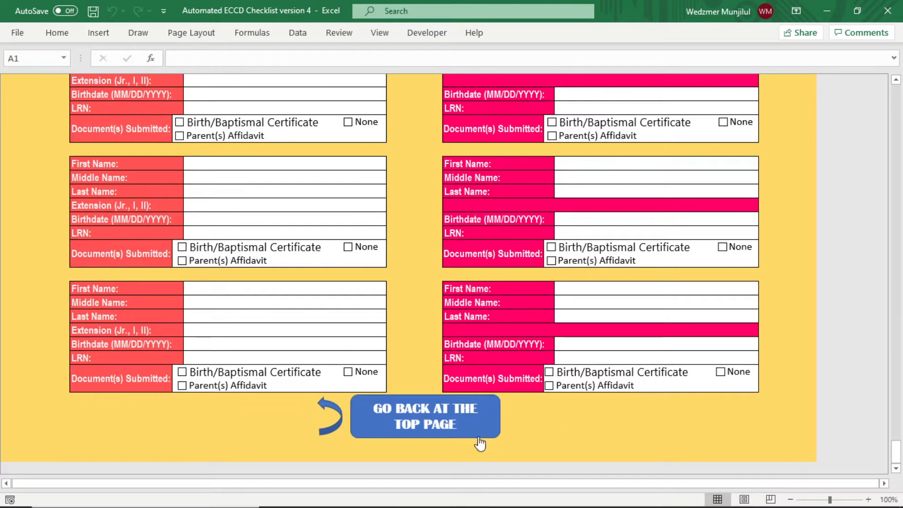
left_click(413, 422)
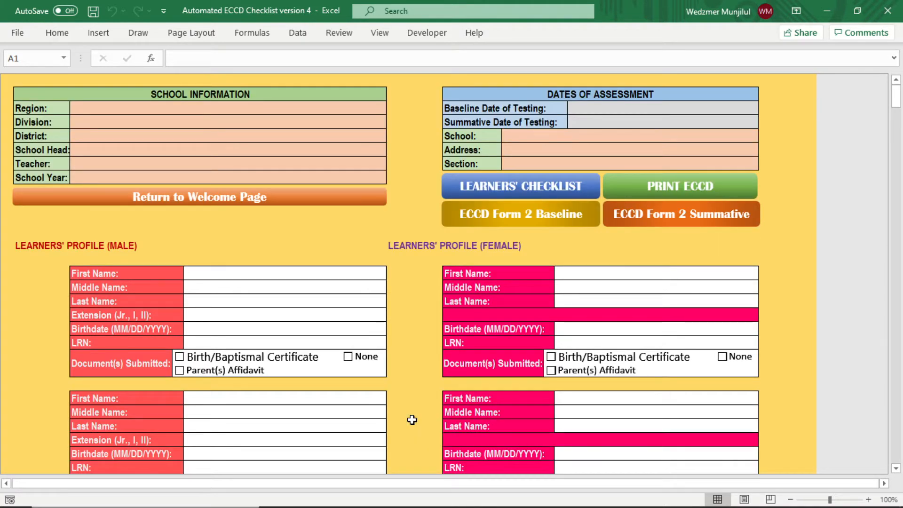
- Enter region XI, division Davao City, district Sta. Ana, school head, teacher, and school year 2020-2021
left_click(241, 276)
left_click(229, 109)
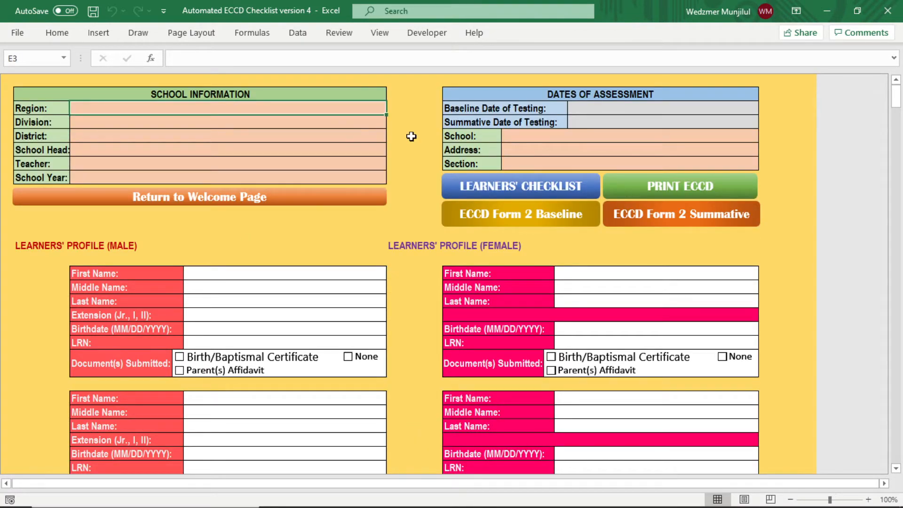
type("XI")
key("Return")
type("Davao City")
key("Return")
type("Sta. Ana")
key("Return")
key("Return")
key("Return")
type("2020-2021")
- Enter baseline testing date October 01, 2020 and summative testing date April 5, 2021
left_click(615, 110)
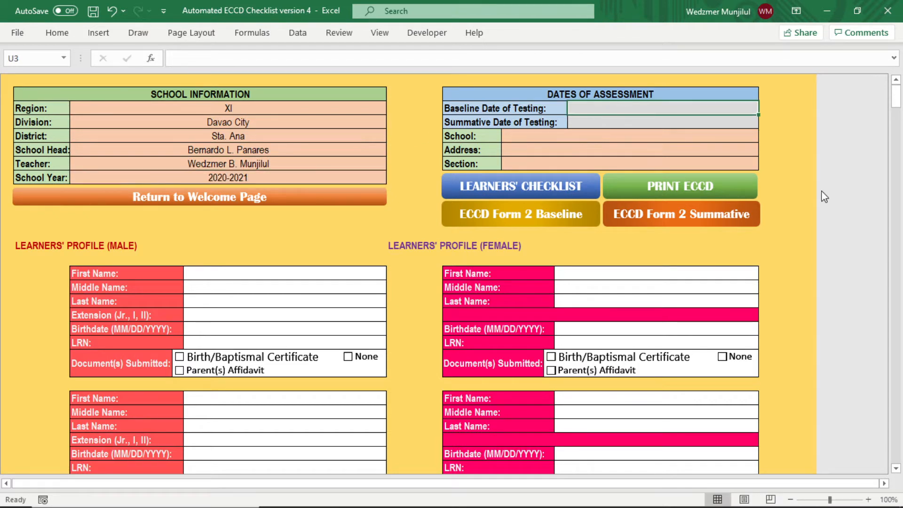
type("October")
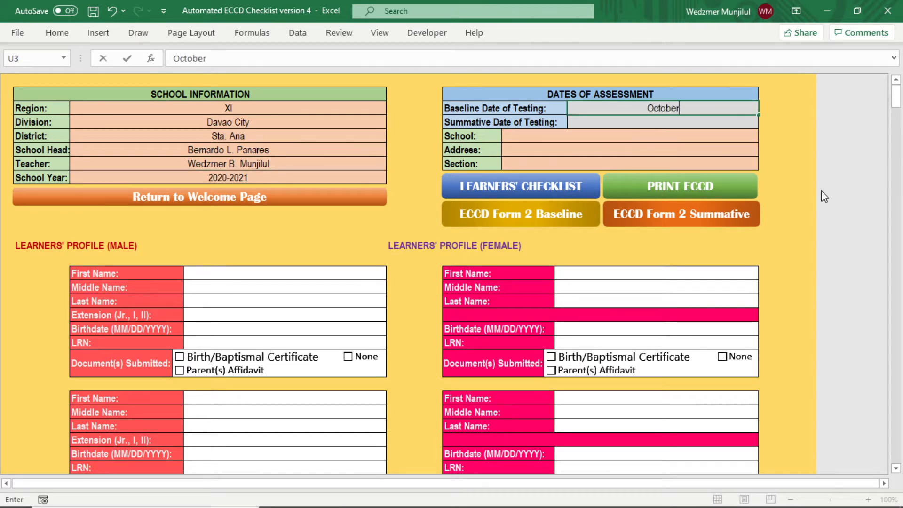
type(" 01, 2")
key("BackSpace")
key("BackSpace")
key("BackSpace")
key("BackSpace")
key("BackSpace")
type("1, 2020")
key("Return")
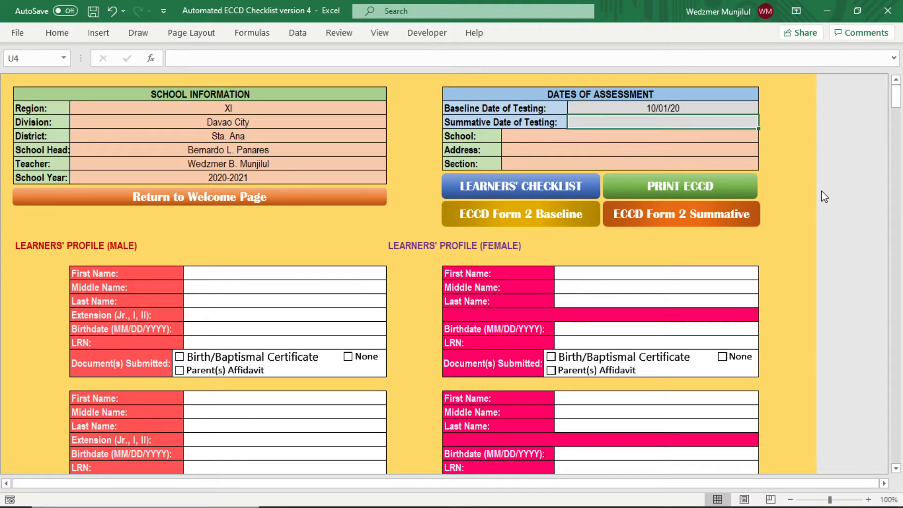
type("April 5, 2021")
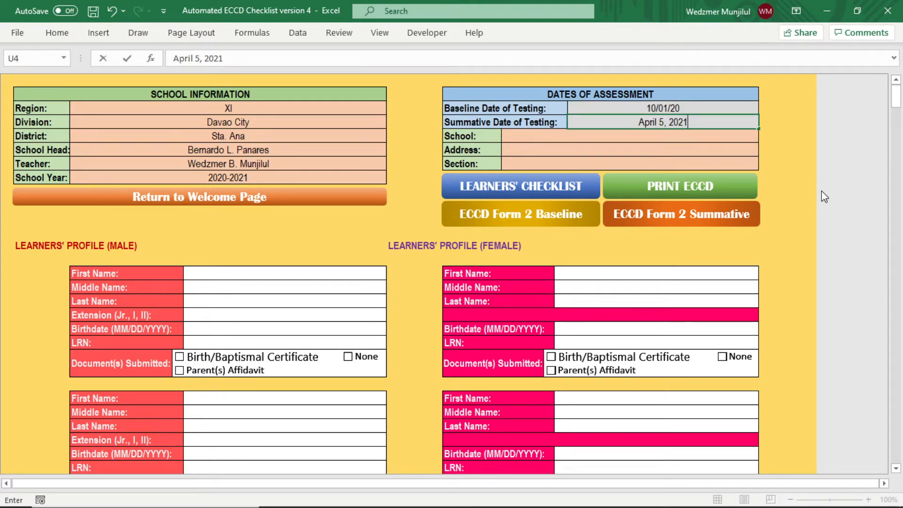
key("Return")
- Enter school Manuel L. Quezon Elementary School, the school address, and section Matiwasay
type("ML Quezon ES")
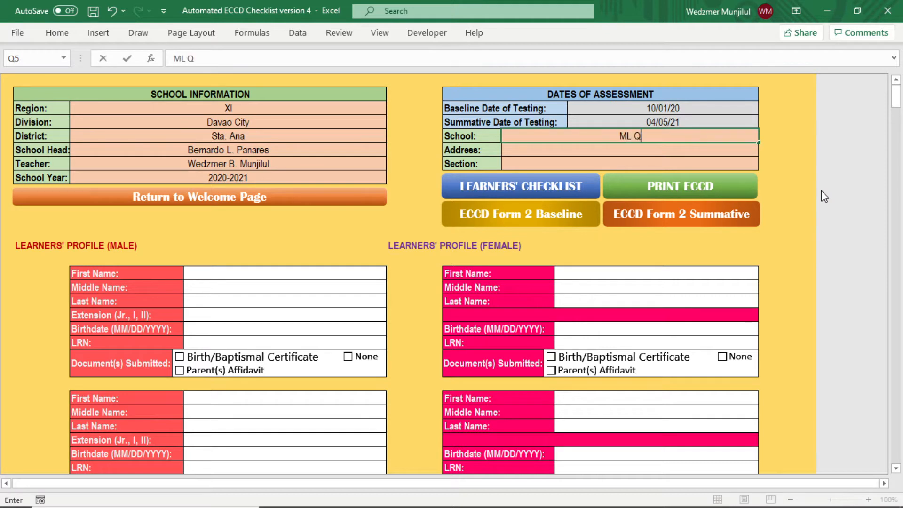
key("BackSpace")
key("BackSpace")
key("BackSpace")
key("BackSpace")
key("BackSpace")
key("BackSpace")
key("BackSpace")
key("BackSpace")
key("BackSpace")
key("BackSpace")
key("BackSpace")
type("anuel L. Quezon Elementary School")
key("Return")
type("D. Ponce St. Davao City")
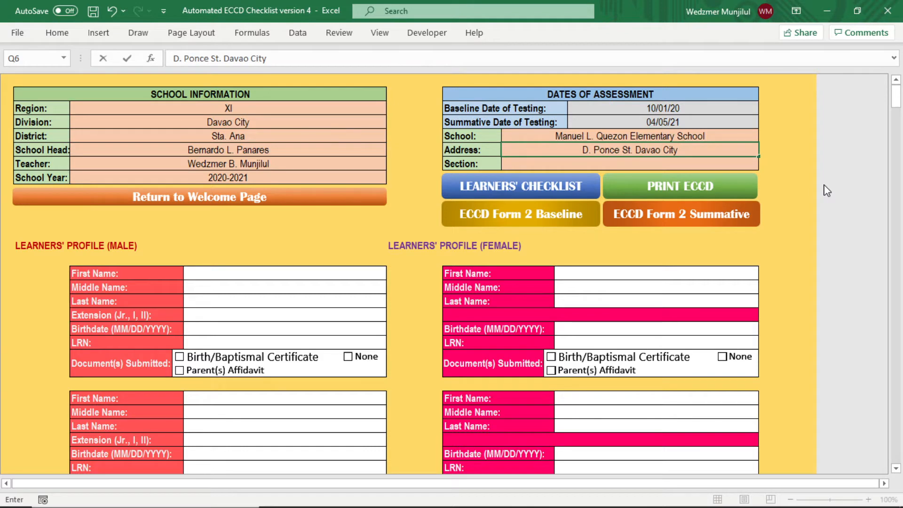
key("Return")
type("Matiwasay")
left_click(793, 202)
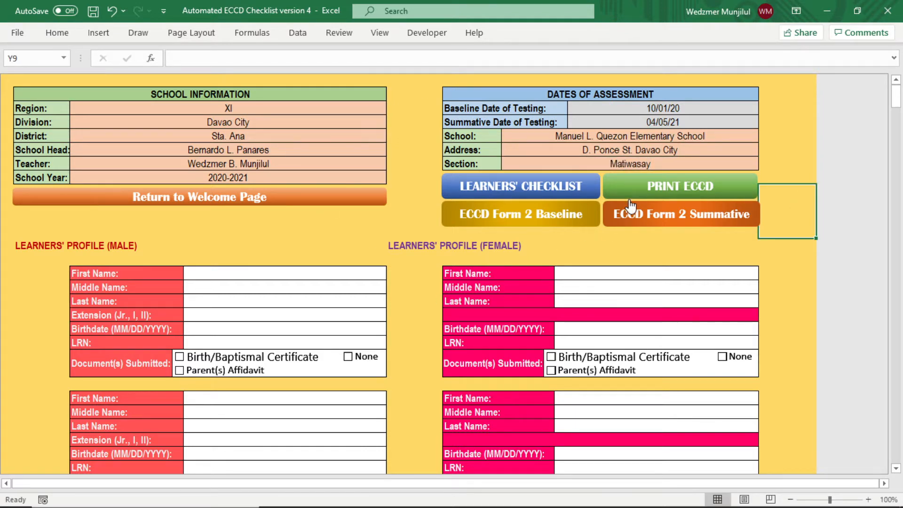
left_click(657, 184)
left_click_drag(573, 484, 836, 486)
scroll(422, 272, "down", 2)
scroll(597, 331, "up", 8)
scroll(428, 293, "down", 5)
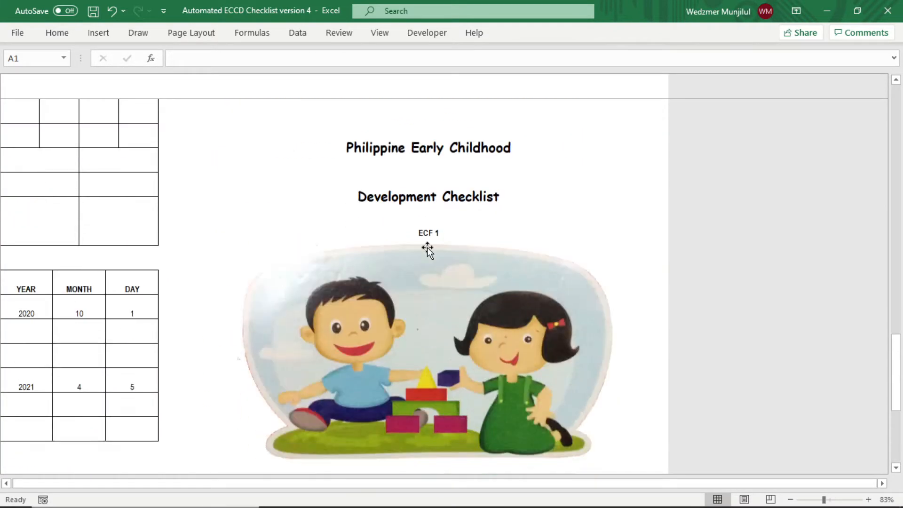
left_click_drag(605, 484, 460, 481)
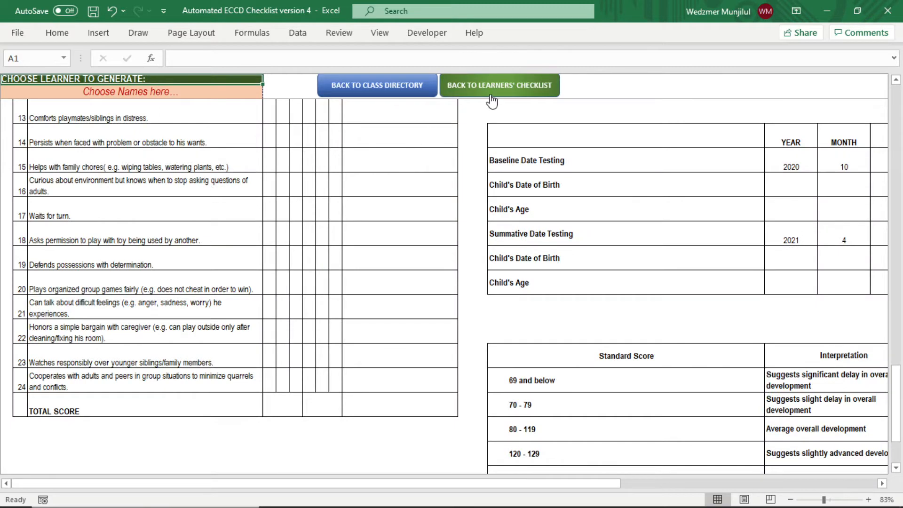
left_click(378, 85)
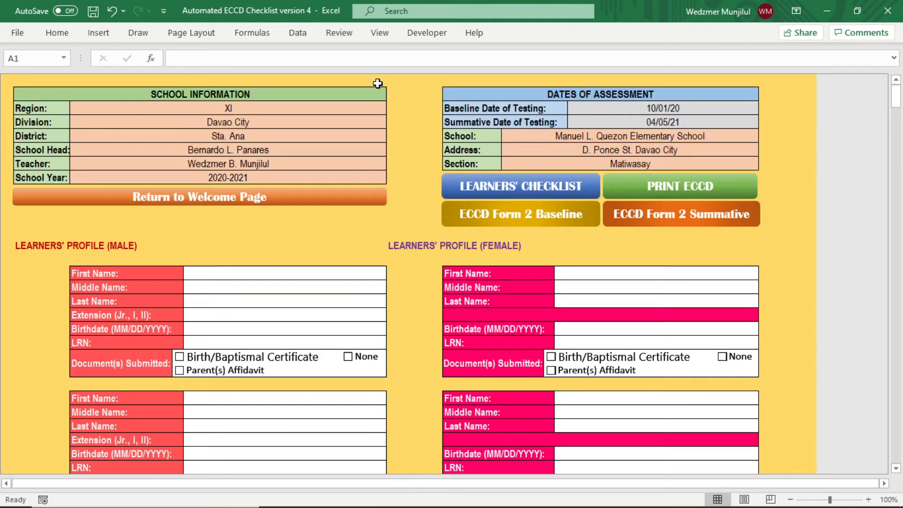
left_click(293, 275)
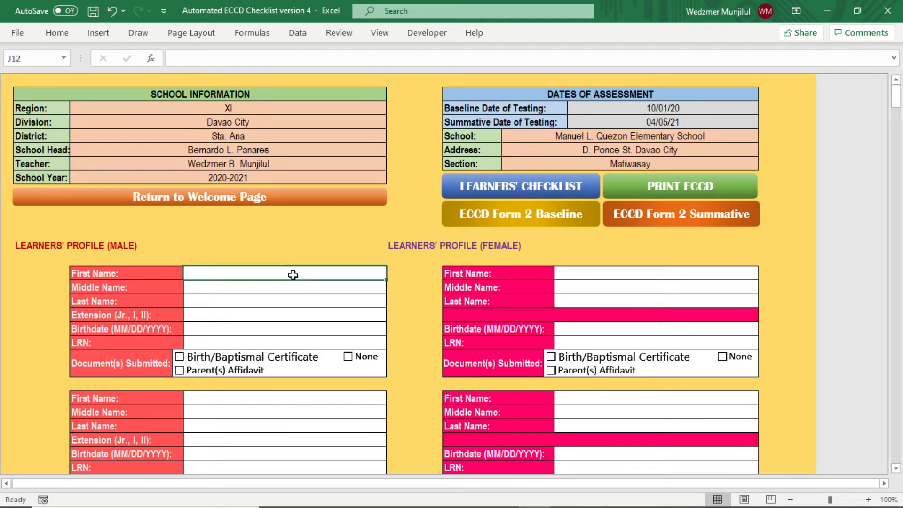
- Enter the first male learner's full name with Jr. extension, birthdate and LRN
key("Return")
key("Return")
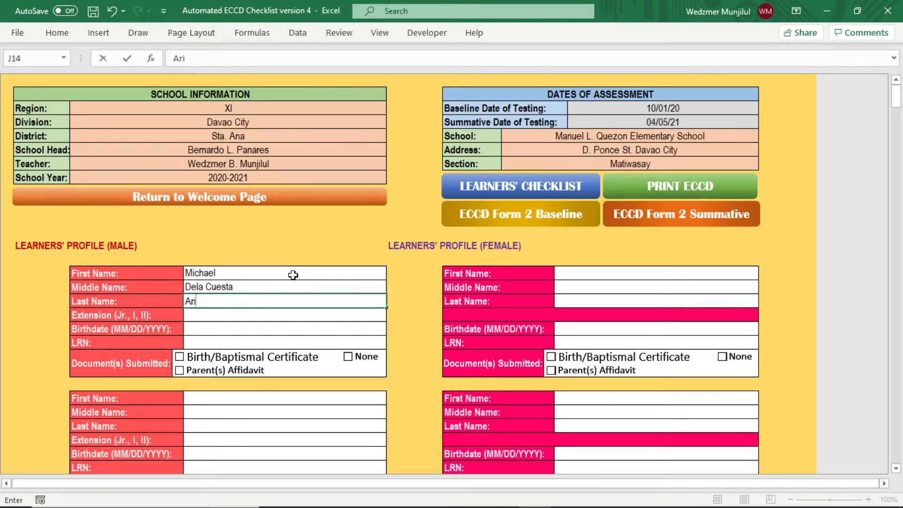
key("Return")
key("Return")
key("Return")
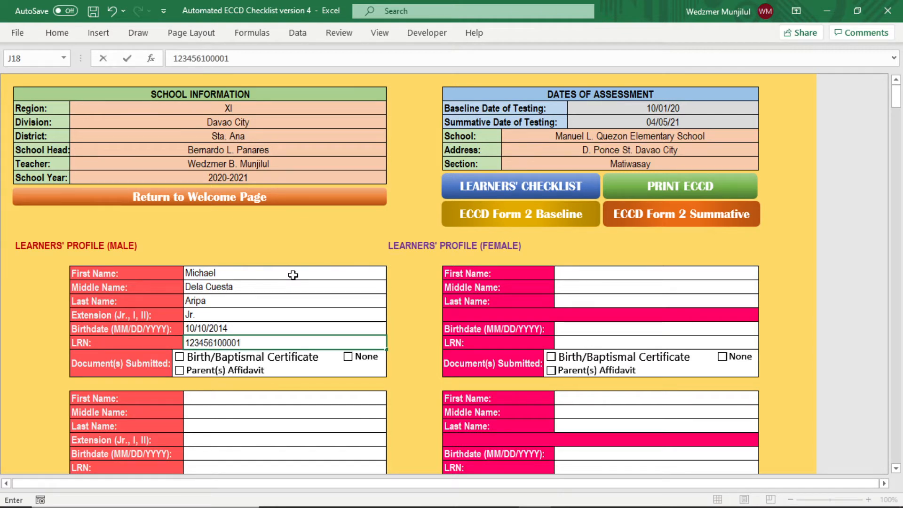
- Mark the first male learner's birth certificate as submitted and review the profile
left_click(179, 359)
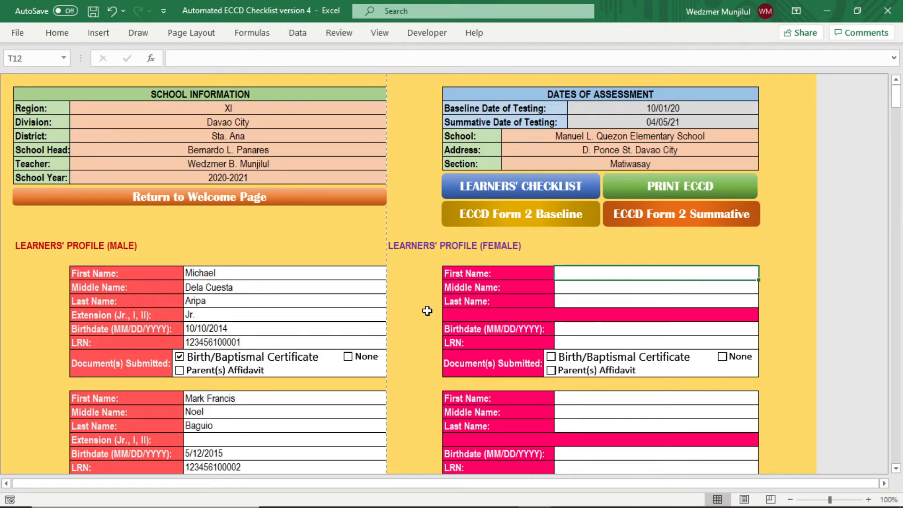
scroll(427, 310, "down", 8)
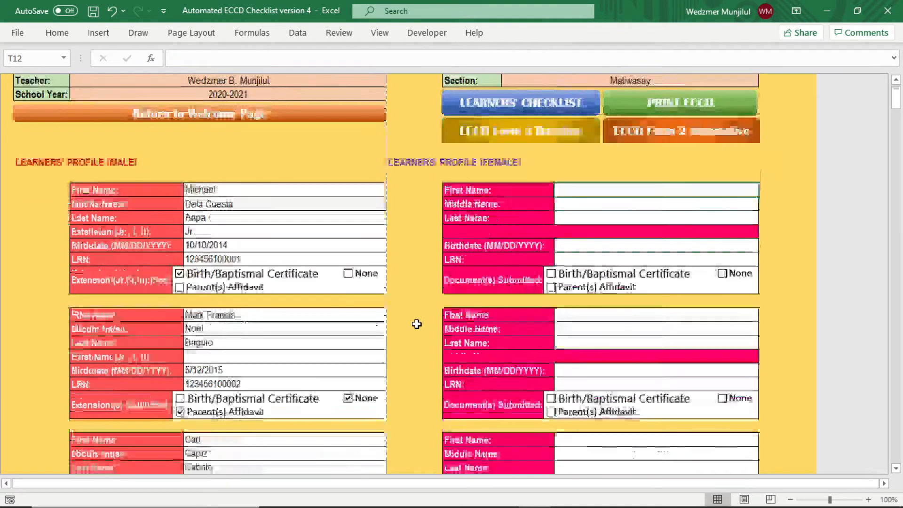
scroll(391, 365, "down", 6)
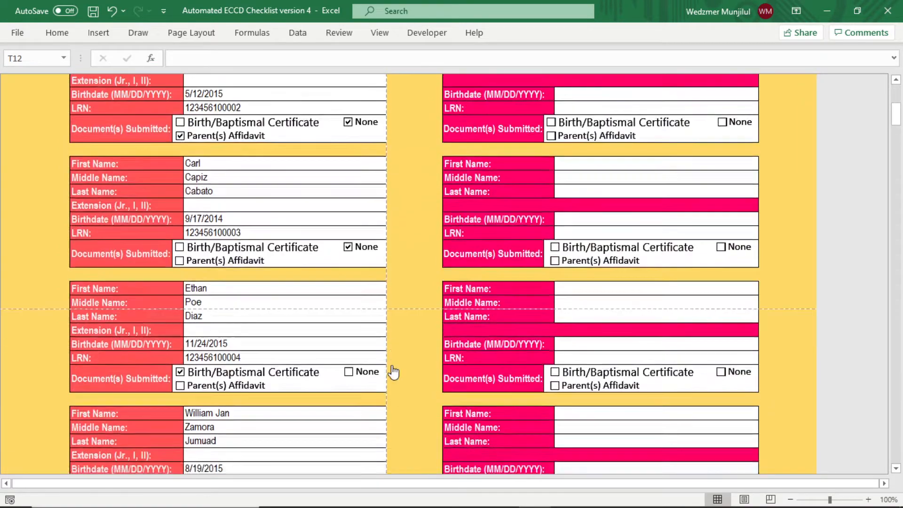
scroll(375, 398, "up", 10)
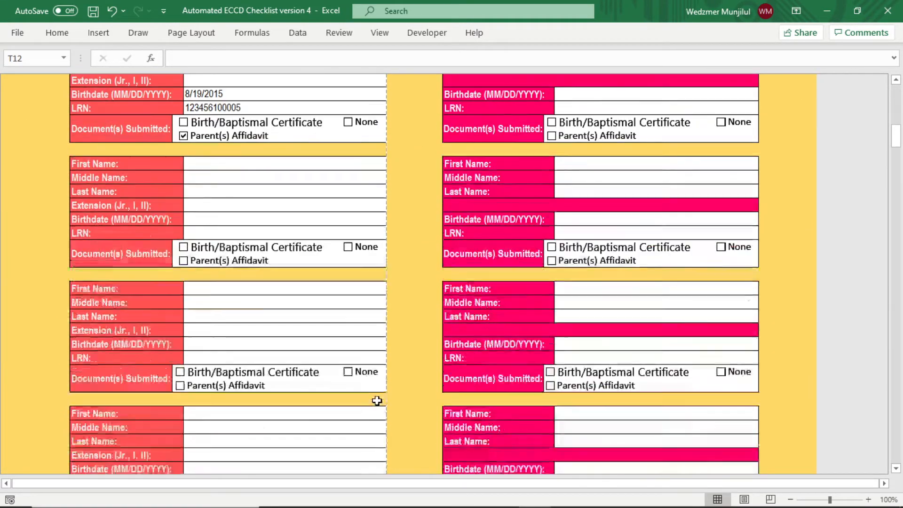
scroll(379, 407, "up", 3)
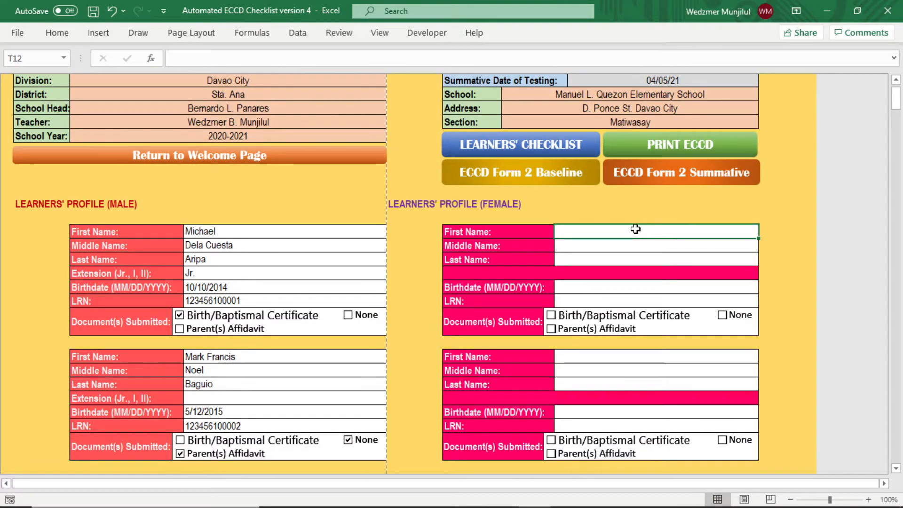
- Enter the first female learner's full name, birthdate and LRN, and tick the parents' affidavit
key("Return")
key("Return")
key("Return")
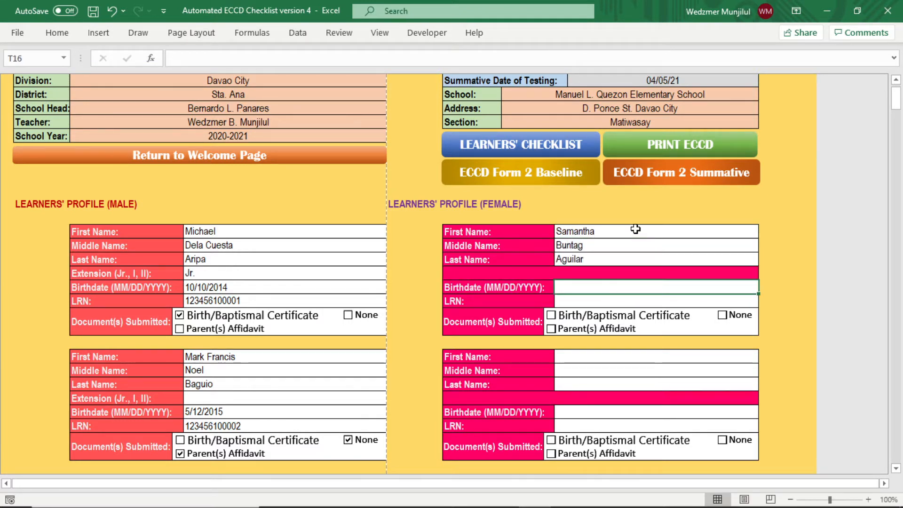
key("Return")
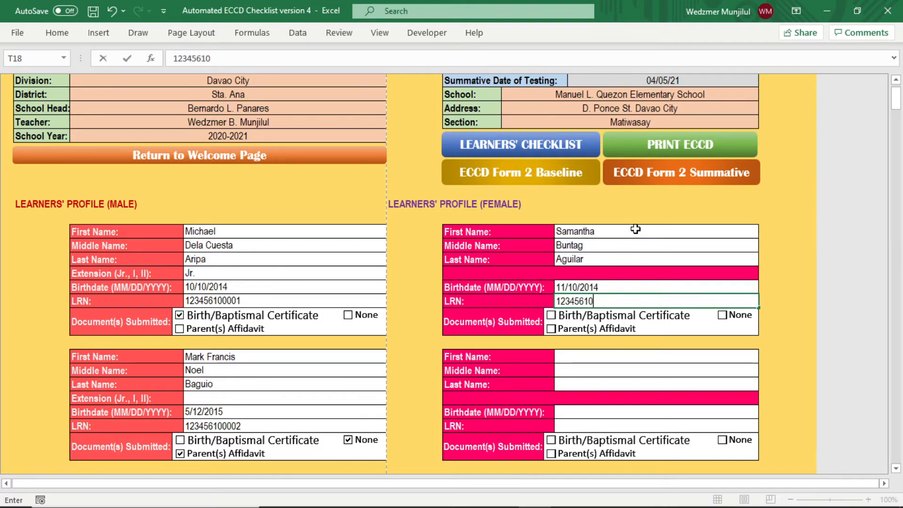
key("Return")
left_click(552, 329)
- Review the remaining learner profiles and open the learners' checklist
scroll(588, 334, "down", 1)
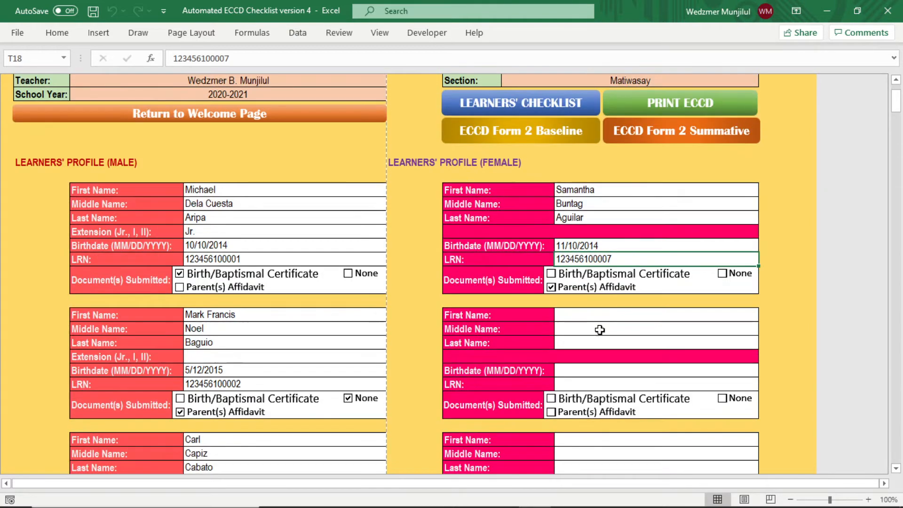
left_click(608, 313)
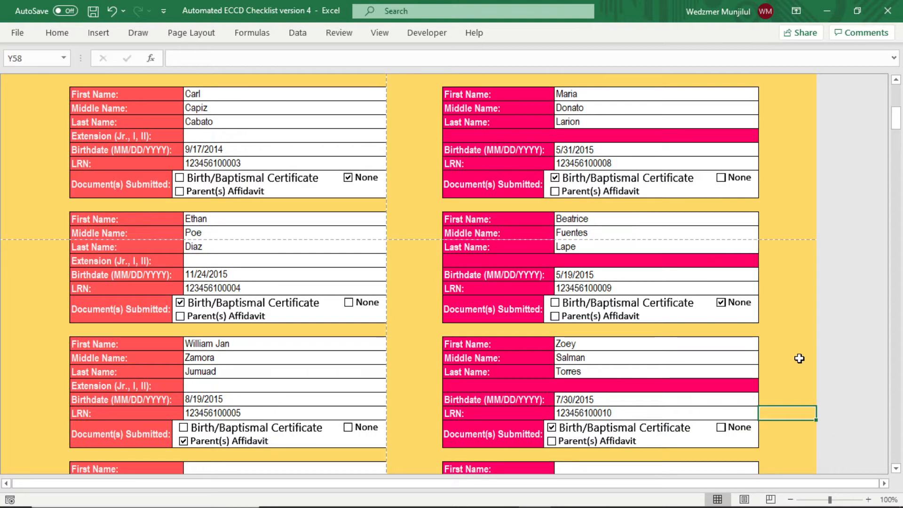
scroll(800, 358, "up", 10)
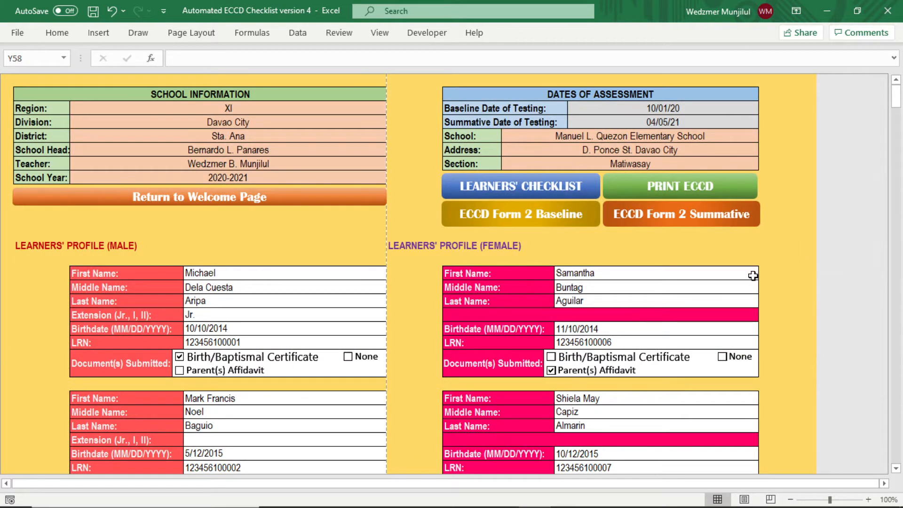
scroll(427, 274, "down", 6)
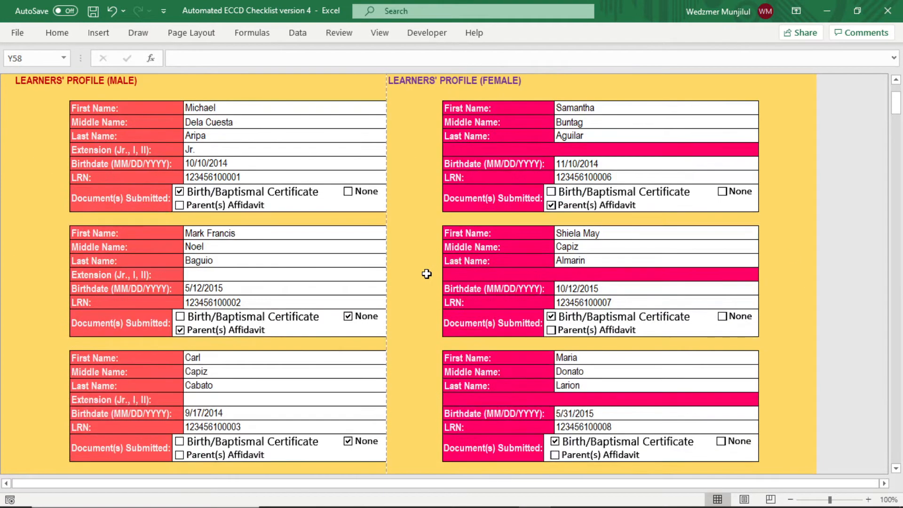
left_click(424, 272)
scroll(424, 272, "down", 3)
scroll(423, 272, "down", 3)
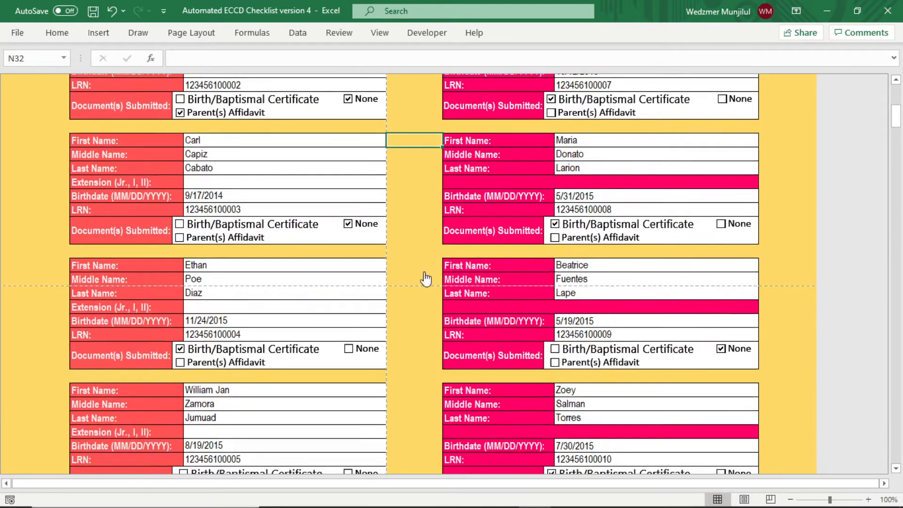
scroll(426, 278, "down", 2)
scroll(426, 279, "up", 7)
scroll(425, 279, "up", 6)
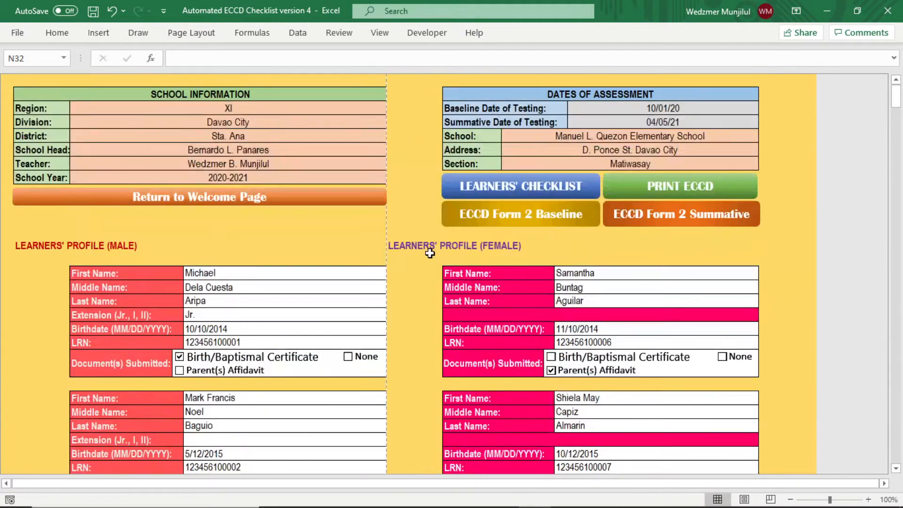
left_click(516, 183)
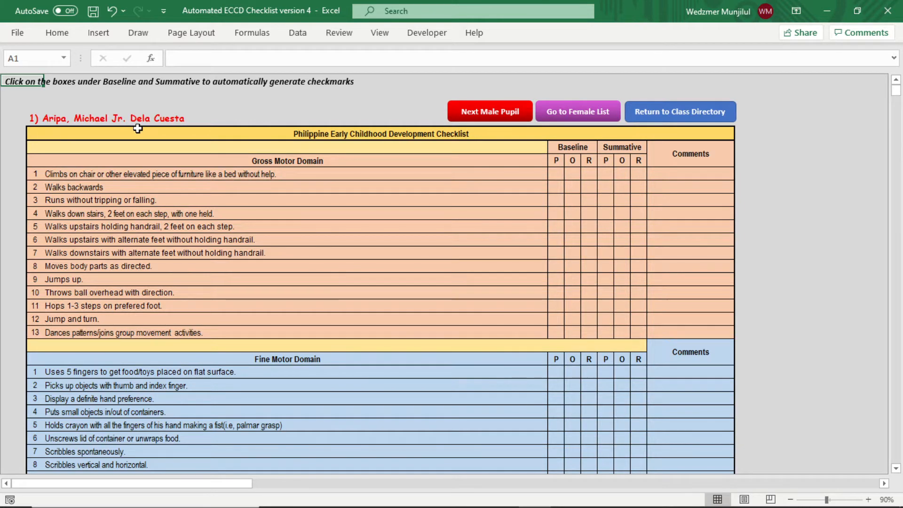
- Browse the checklists of male pupils two through five
left_click(497, 117)
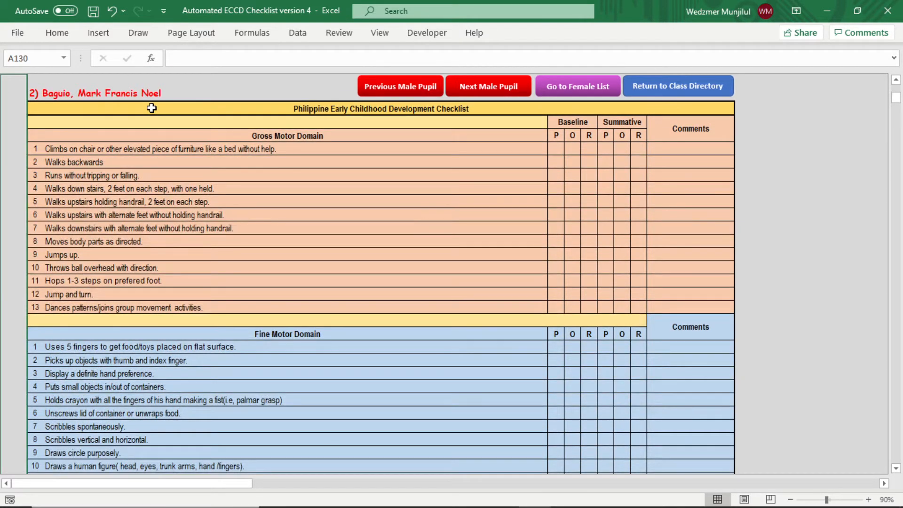
left_click(488, 90)
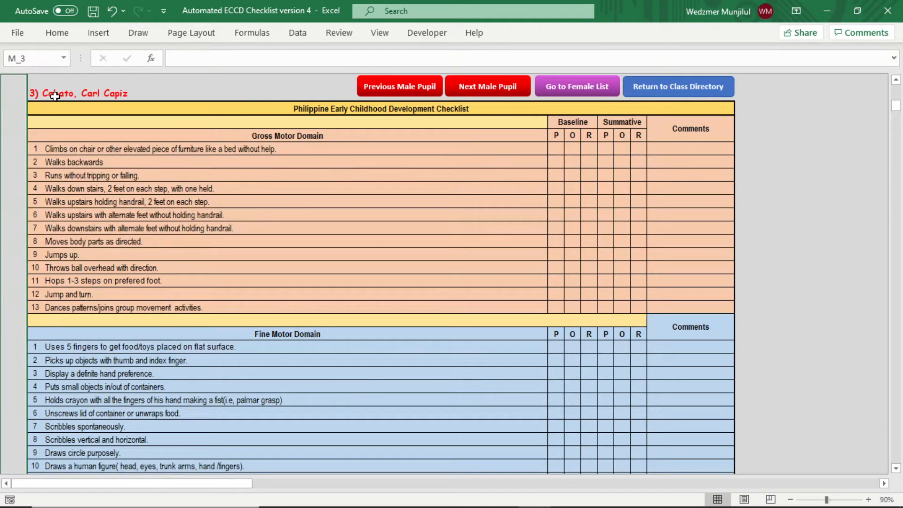
left_click(472, 87)
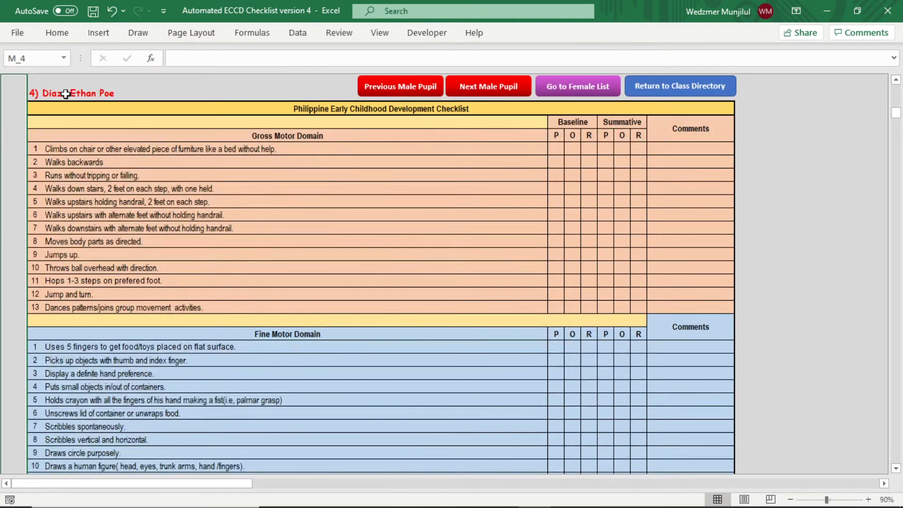
left_click(465, 90)
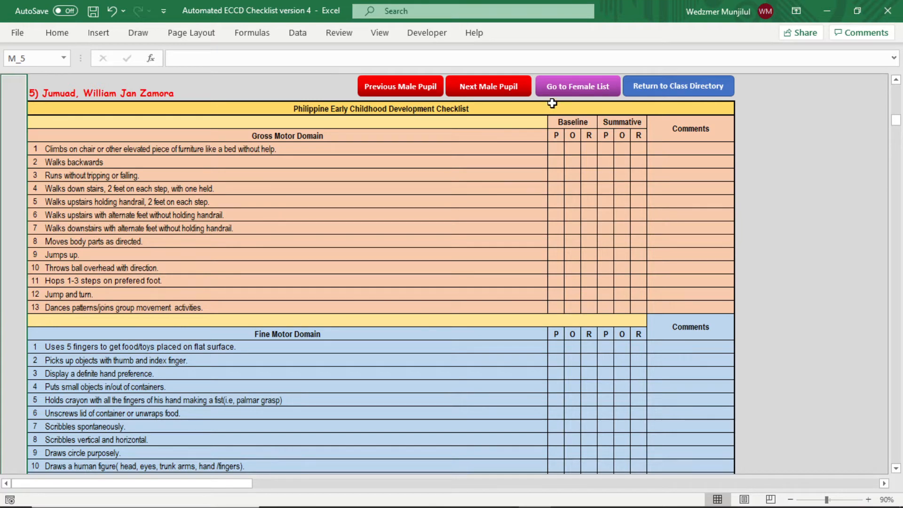
left_click(401, 92)
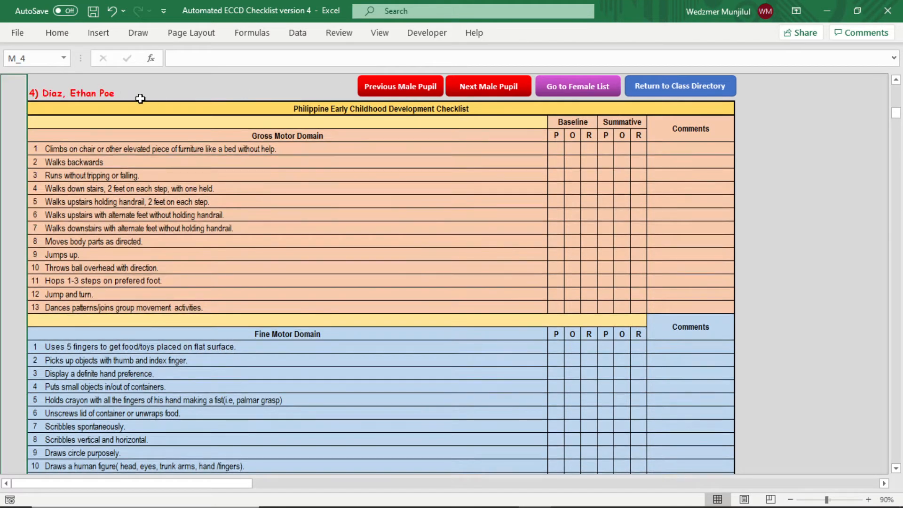
left_click(486, 94)
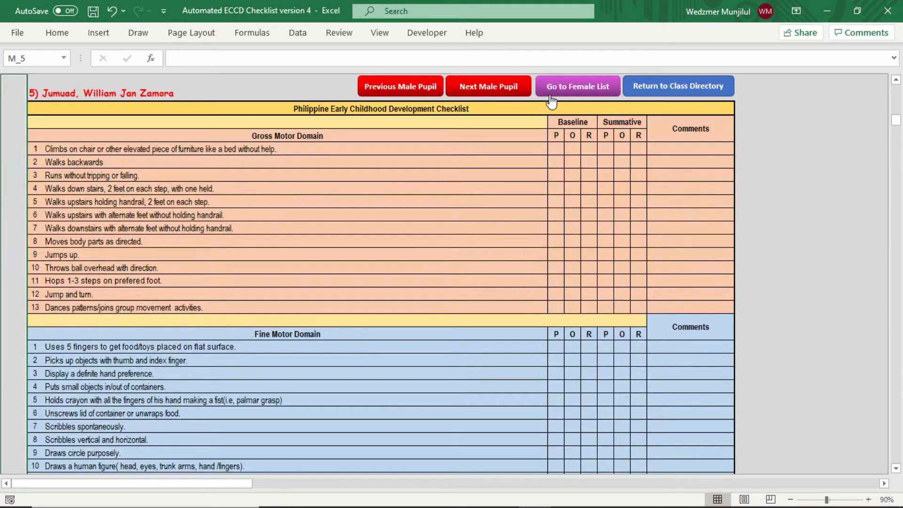
- Browse the five female pupils' checklists, then return to the male list
left_click(576, 93)
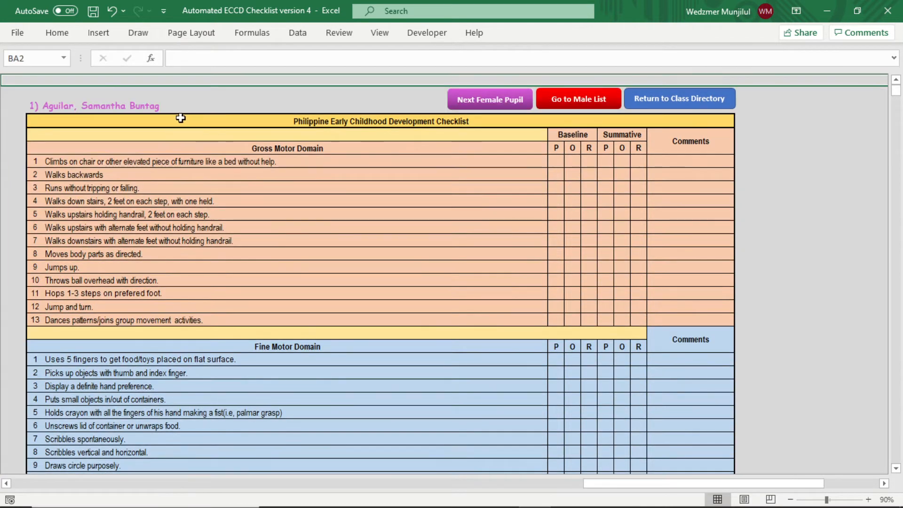
scroll(176, 119, "up", 1)
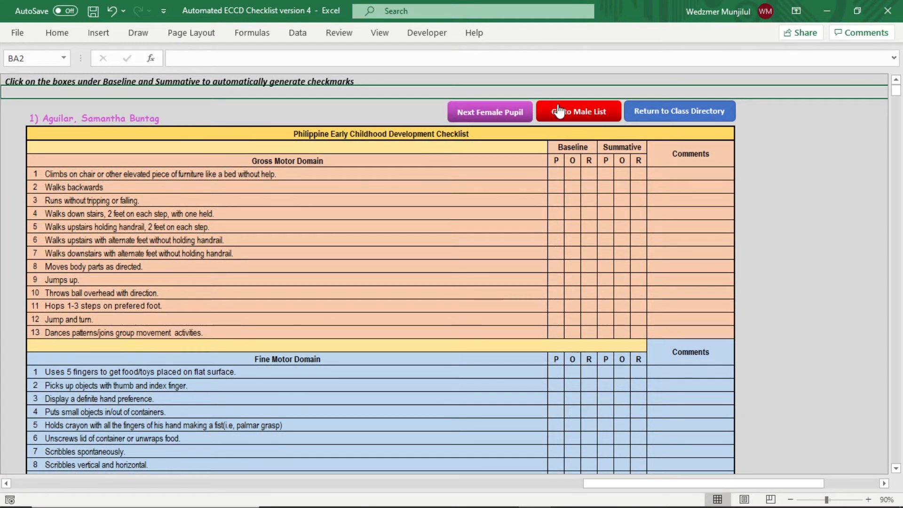
left_click(488, 106)
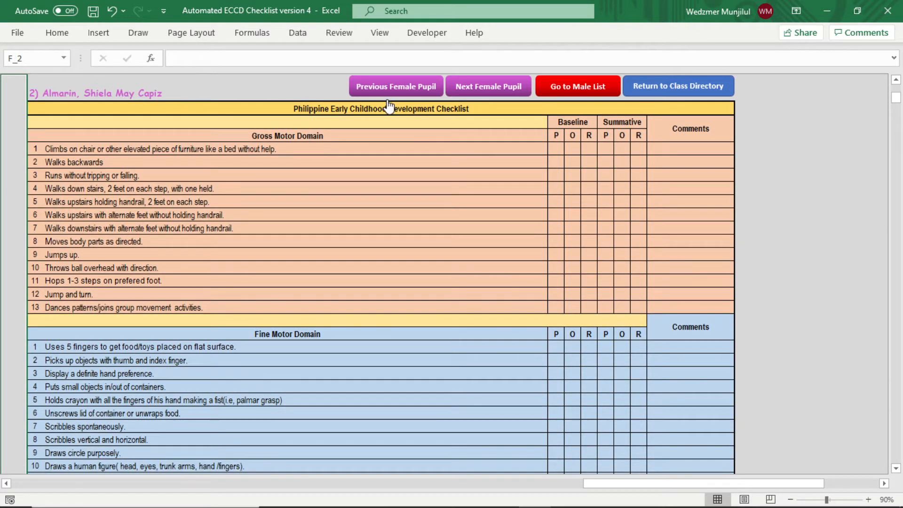
left_click(493, 86)
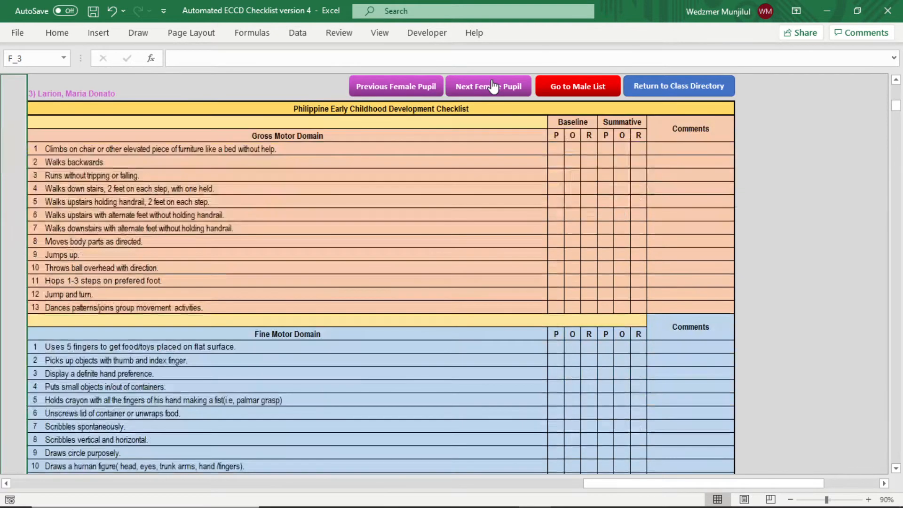
left_click(493, 88)
left_click(493, 90)
left_click(569, 90)
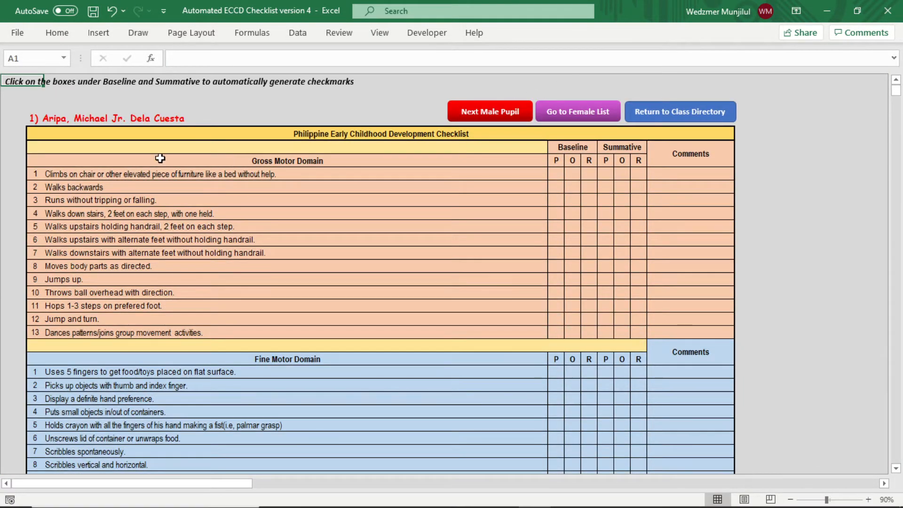
- Scroll through the pupil's checklist domains, then go back to the first male pupil
scroll(113, 180, "down", 12)
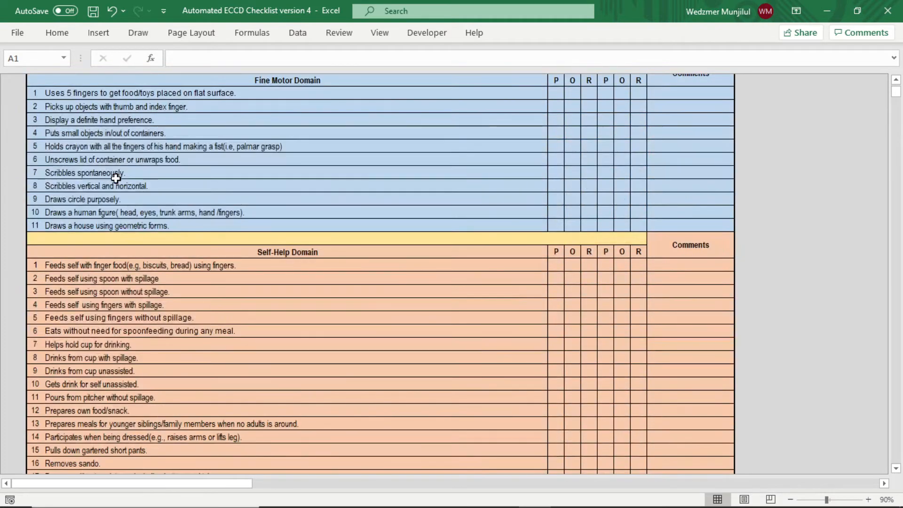
scroll(116, 178, "down", 10)
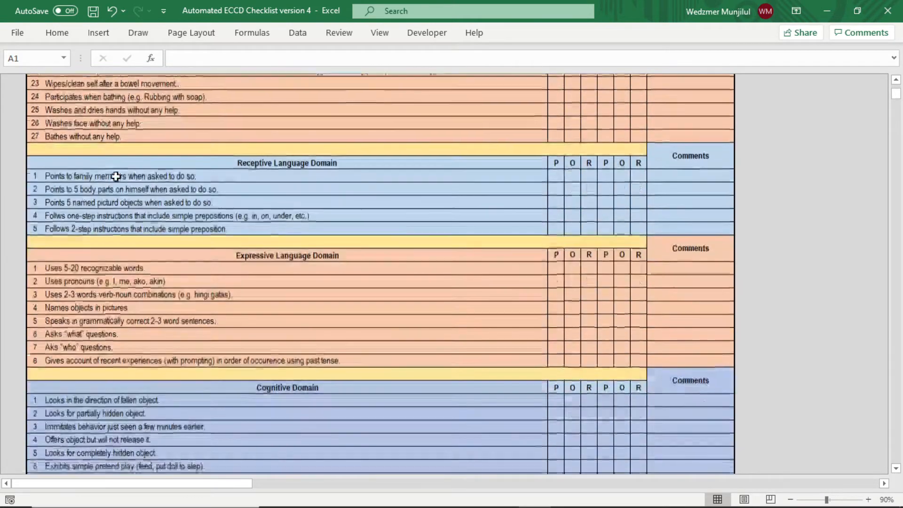
scroll(116, 176, "down", 10)
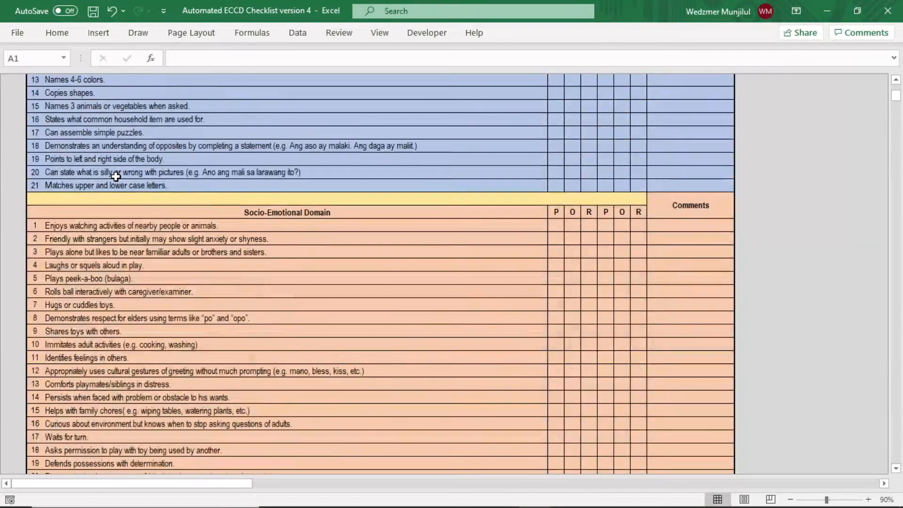
scroll(116, 176, "down", 4)
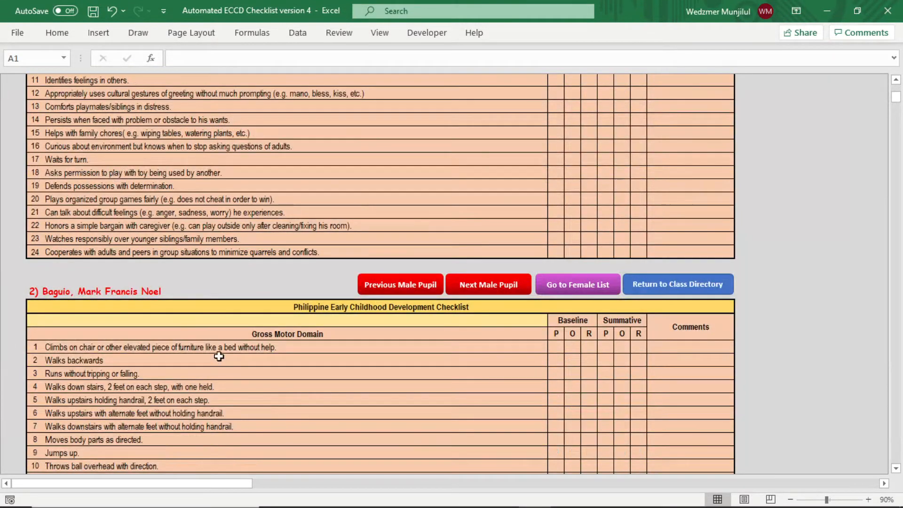
scroll(331, 325, "down", 5)
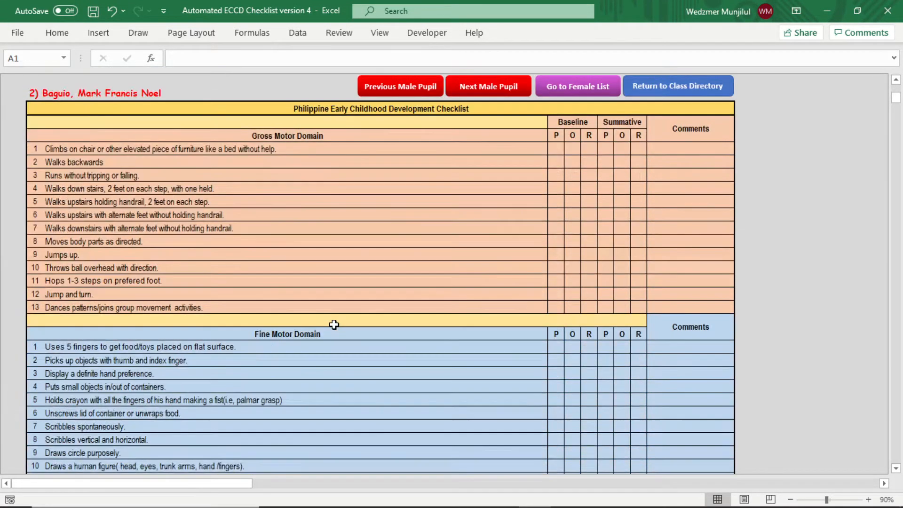
left_click(423, 92)
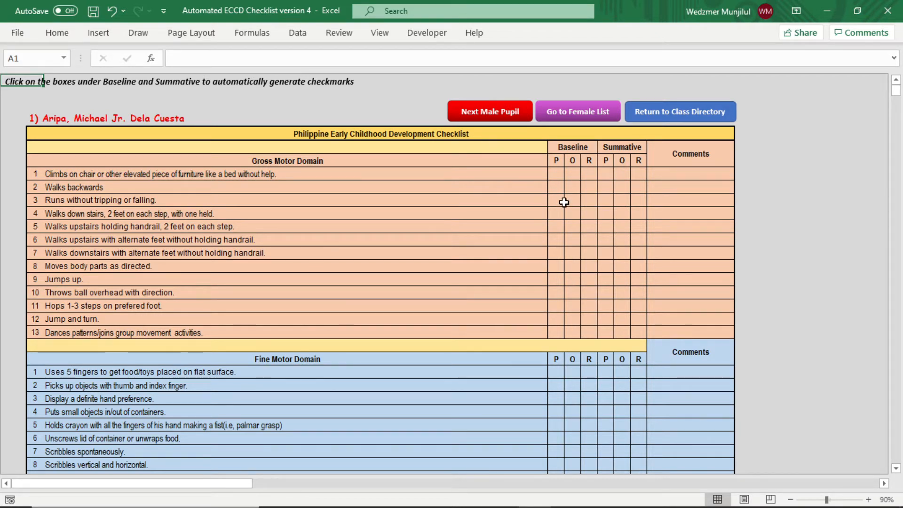
- Tick Baseline P, O or R for Gross Motor items 1–13
left_click(556, 173)
left_click(571, 187)
left_click(589, 200)
left_click(573, 214)
left_click(589, 226)
left_click(572, 239)
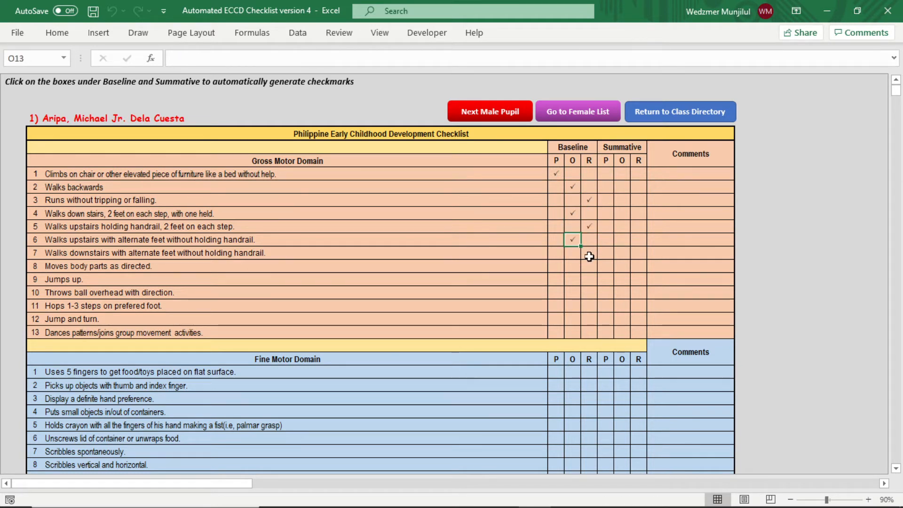
left_click(589, 255)
left_click(572, 265)
left_click(573, 292)
left_click(573, 306)
left_click(557, 319)
left_click(572, 332)
- Change Gross Motor item 1's Baseline mark from P to O
left_click(569, 185)
left_click(557, 174)
key("BackSpace")
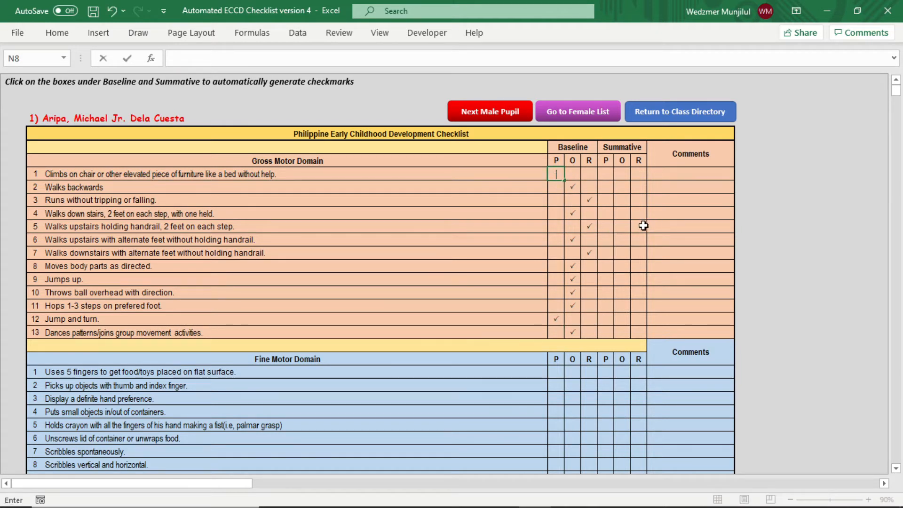
left_click(573, 174)
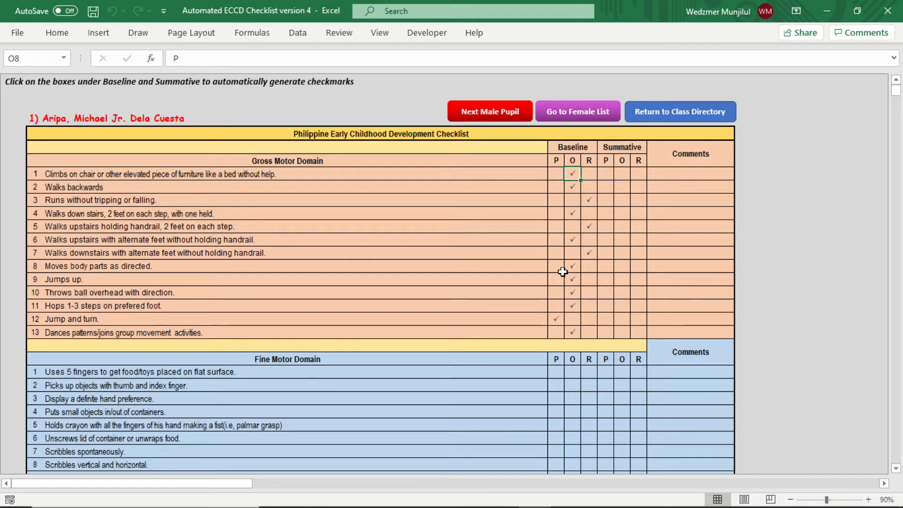
- Tick Baseline O and R marks for Fine Motor items 1–11
scroll(586, 275, "down", 3)
left_click(573, 252)
left_click(589, 265)
left_click(587, 280)
left_click(590, 294)
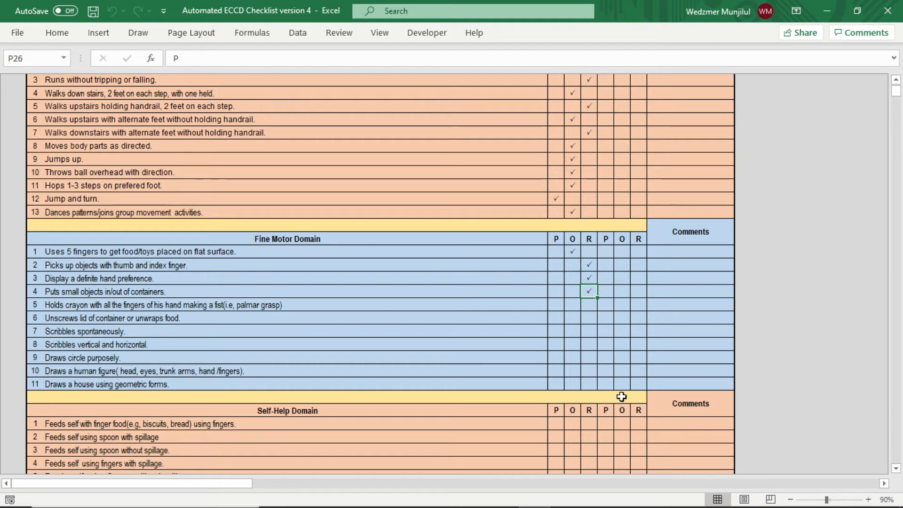
key("Down")
key("Down")
key("Down")
key("Down")
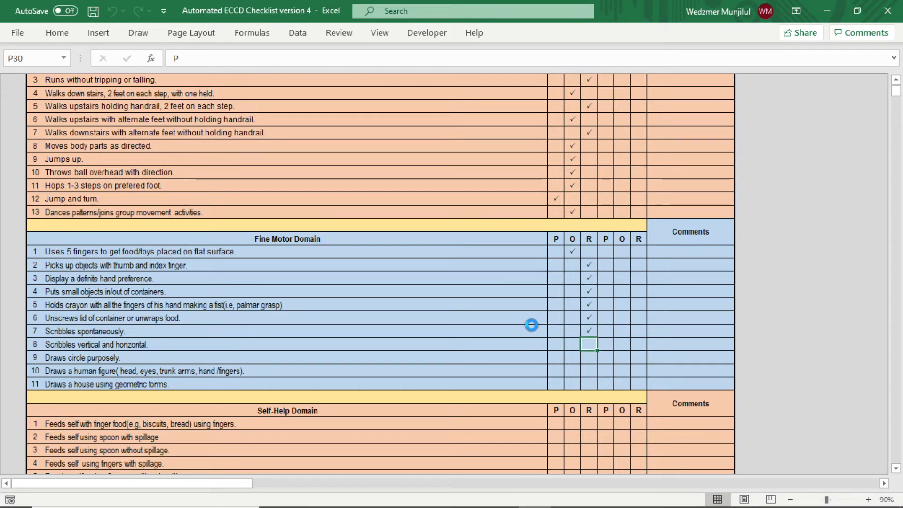
left_click(571, 359)
key("Down")
key("Down")
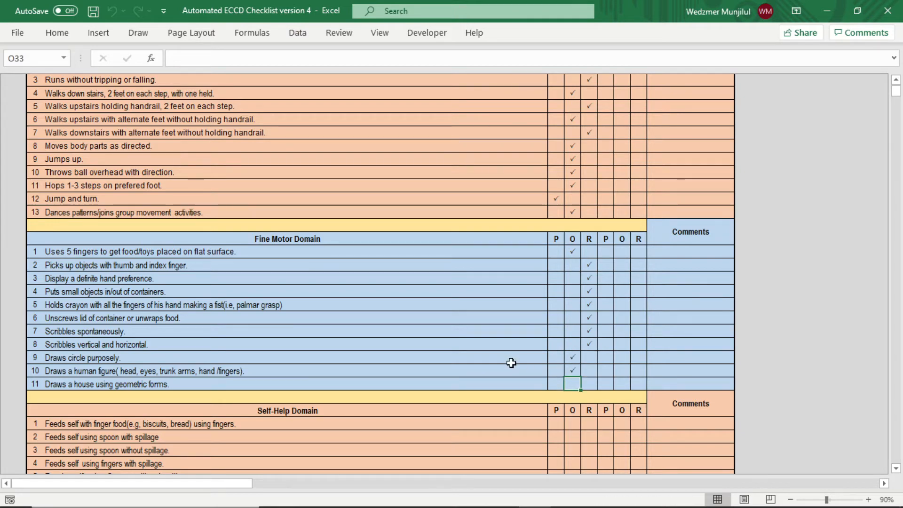
left_click(556, 423)
key("Down")
key("Down")
key("Down")
key("Down")
- Tick Baseline O and R marks for the Self-Help items through item 15
scroll(564, 361, "down", 3)
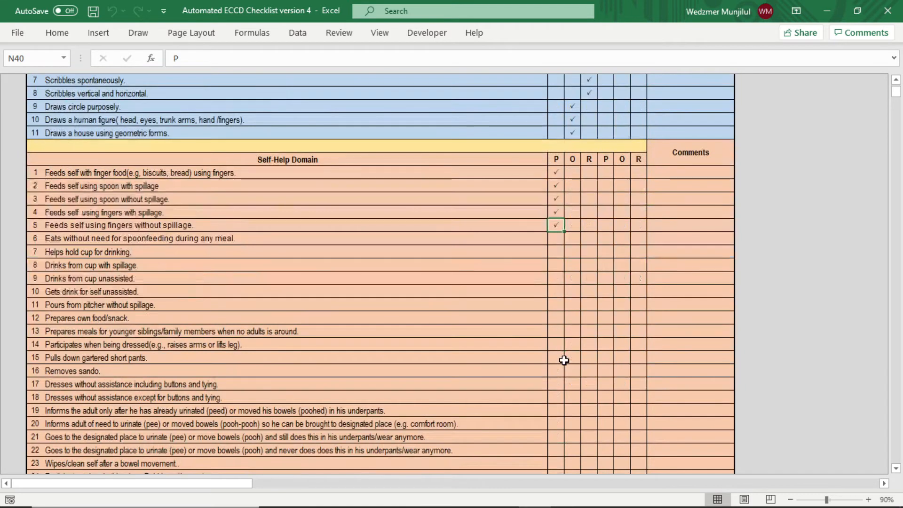
left_click(573, 239)
left_click(573, 252)
left_click(573, 265)
left_click(572, 278)
left_click(572, 291)
left_click(573, 305)
left_click(573, 318)
- Tick Baseline R, P and O for Self-Help items 16–27, then return to the sheet top
scroll(589, 358, "down", 3)
left_click(589, 252)
left_click(589, 264)
left_click(589, 278)
left_click(588, 291)
left_click(589, 305)
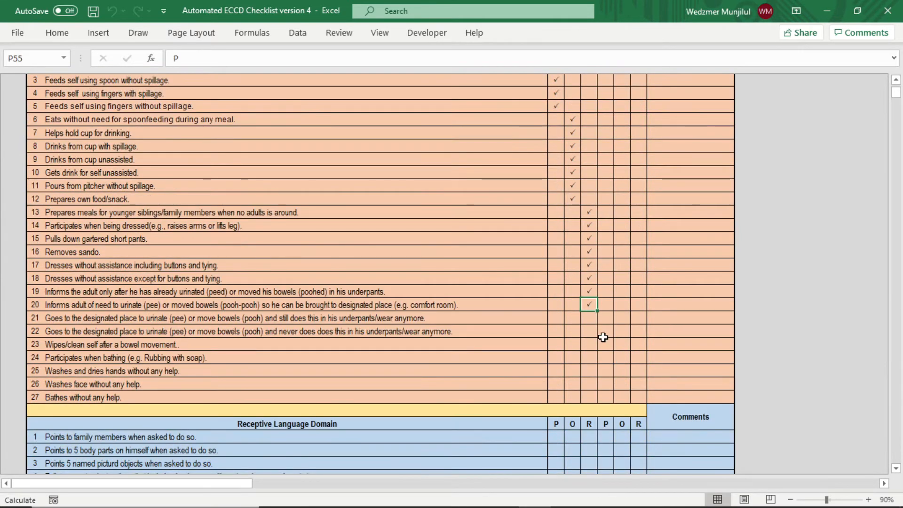
left_click(589, 318)
left_click(589, 331)
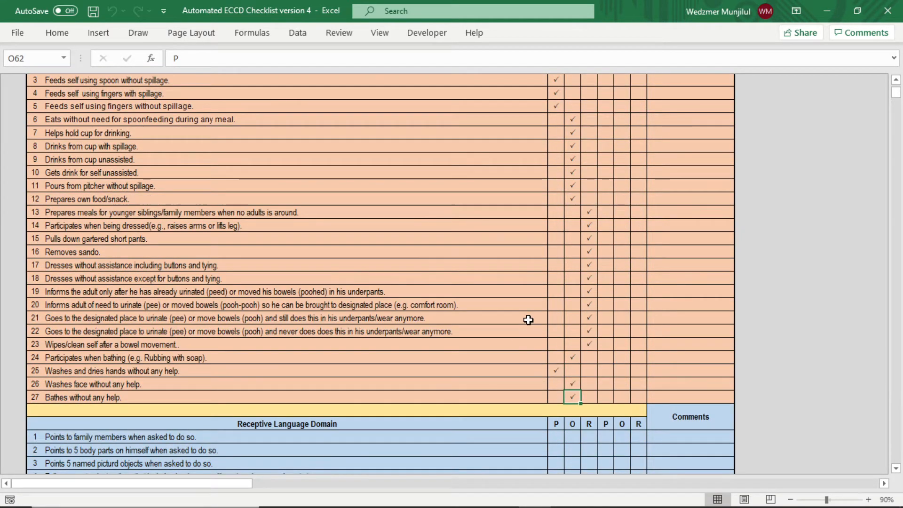
key("ctrl+Home")
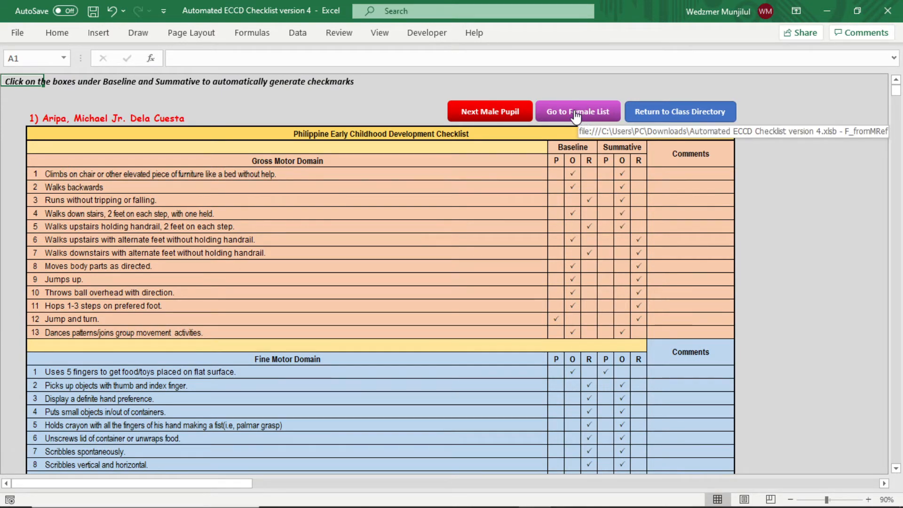
- Step through the male pupils' checklists from pupil 2 to pupil 5 with Next Male Pupil
left_click(500, 113)
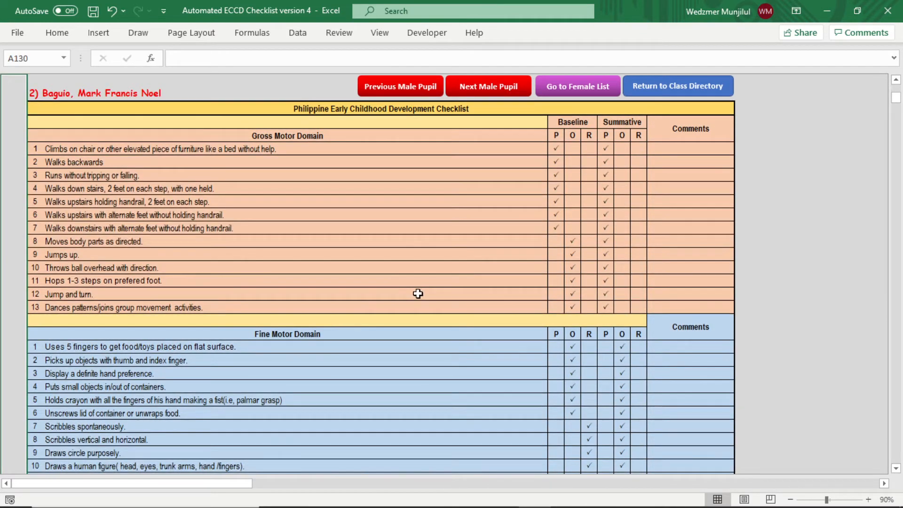
scroll(418, 293, "down", 7)
scroll(418, 294, "up", 8)
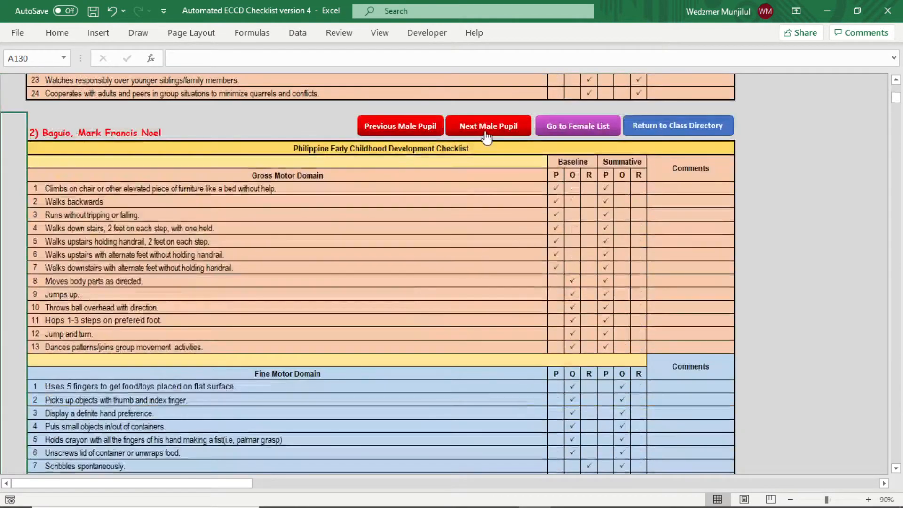
left_click(486, 134)
scroll(480, 198, "down", 9)
scroll(476, 231, "up", 6)
left_click(494, 126)
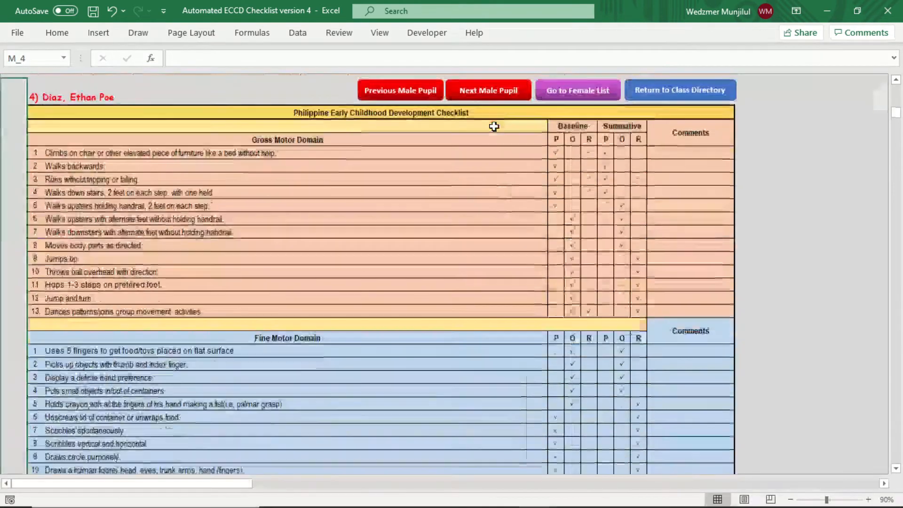
left_click(496, 90)
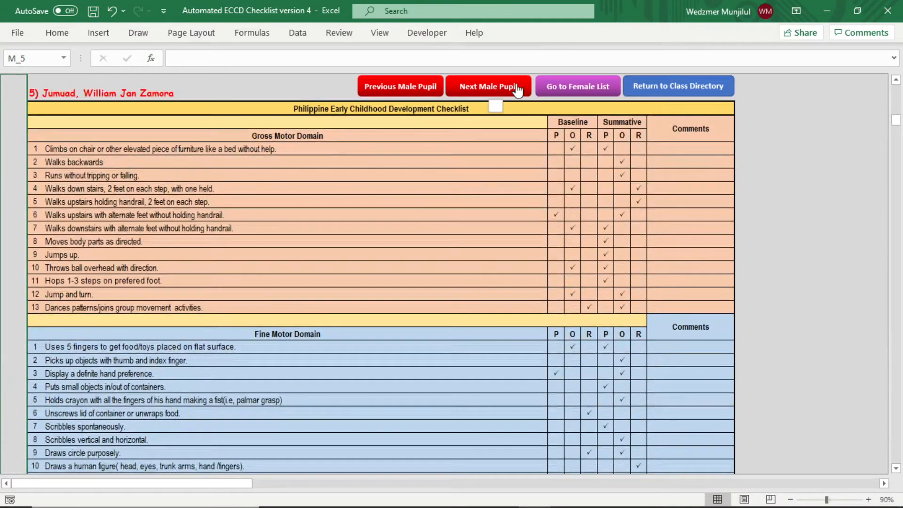
- Go to the Female List, advance through the female pupils, then return to the Class Directory
left_click(573, 87)
scroll(598, 226, "down", 9)
scroll(598, 225, "up", 12)
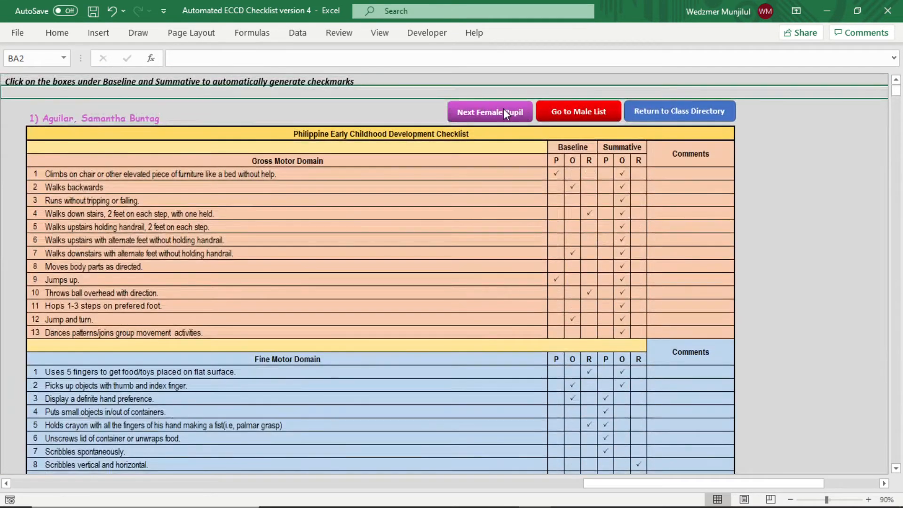
left_click(506, 113)
left_click(494, 93)
left_click(494, 93)
left_click(495, 94)
left_click(495, 94)
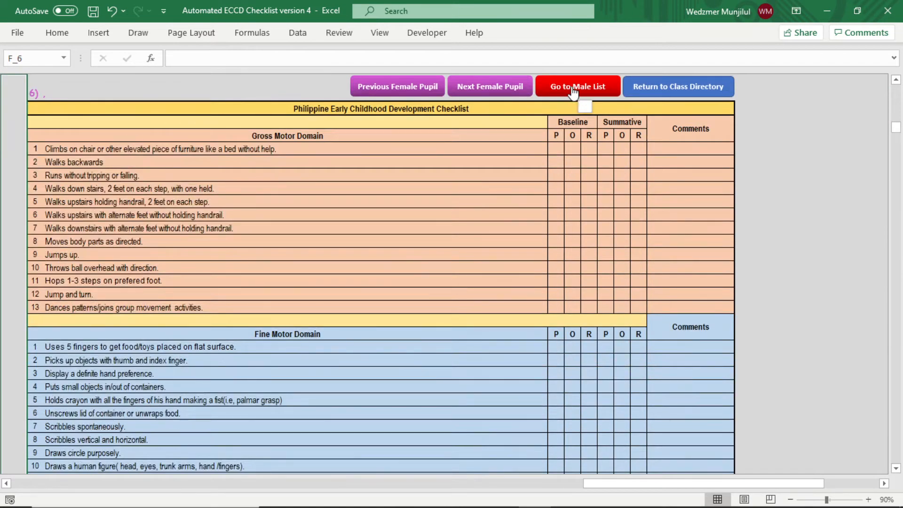
left_click(655, 93)
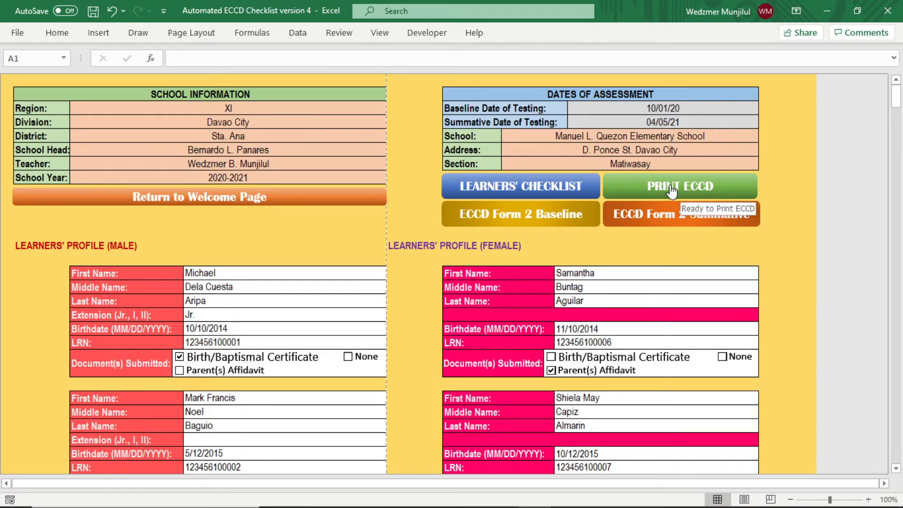
- Open the PRINT ECCD form sheet and select learner-choice cell A2 at its top
left_click(722, 195)
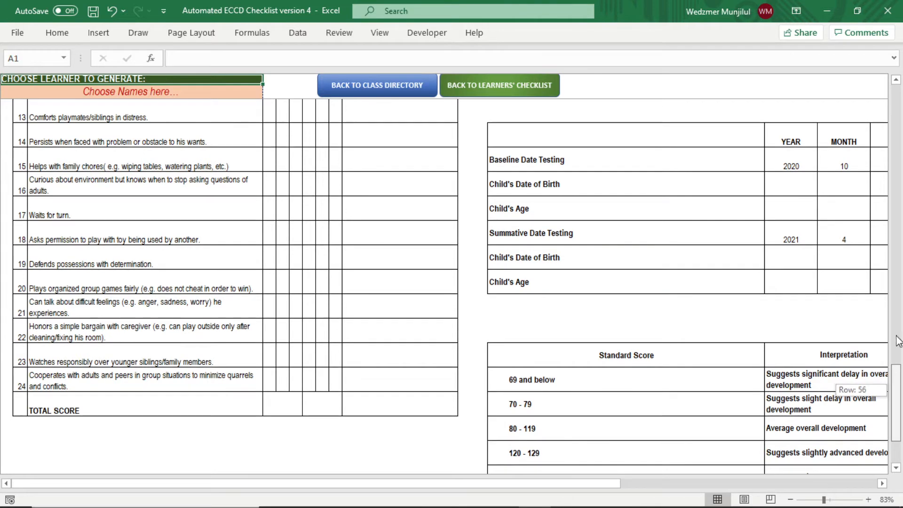
scroll(857, 241, "up", 10)
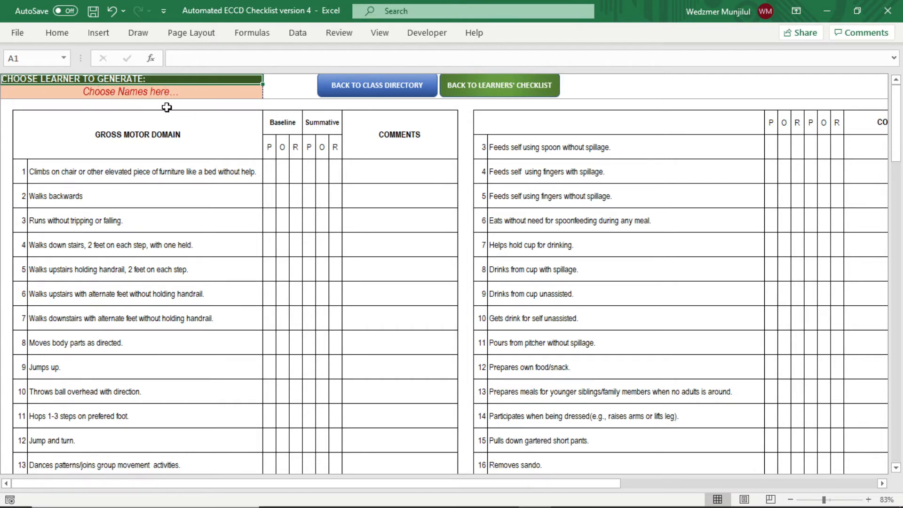
left_click(198, 95)
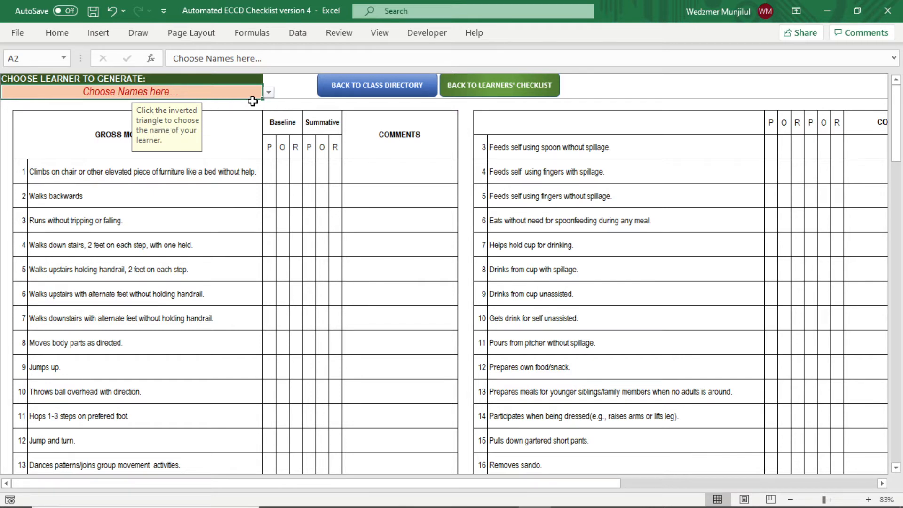
- Generate the ECCD form for the first male pupil and zoom out to see the whole form
left_click(269, 92)
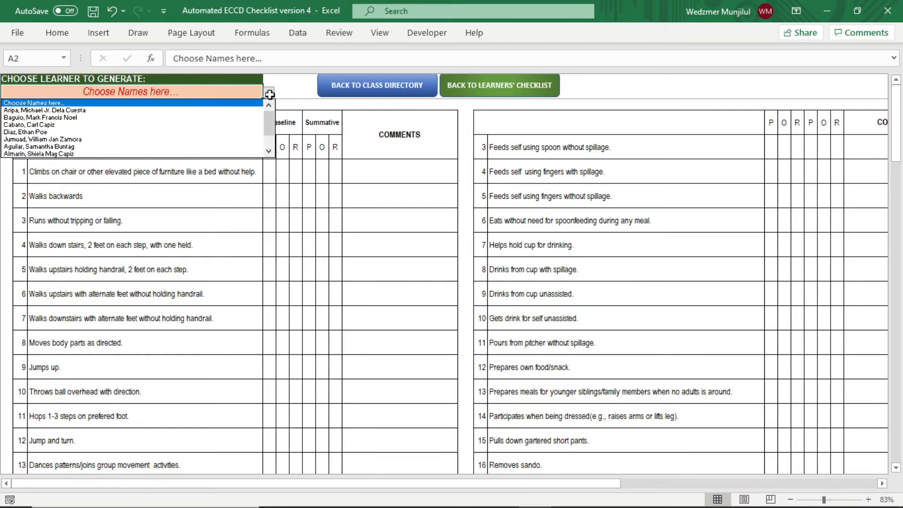
mouse_move(269, 122)
left_mouse_down()
mouse_move(272, 145)
mouse_move(273, 121)
left_mouse_up()
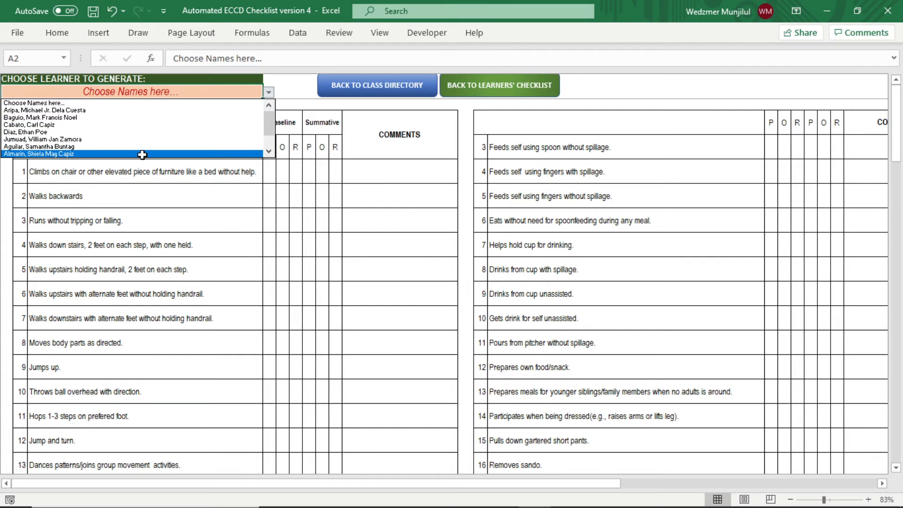
left_click(120, 111)
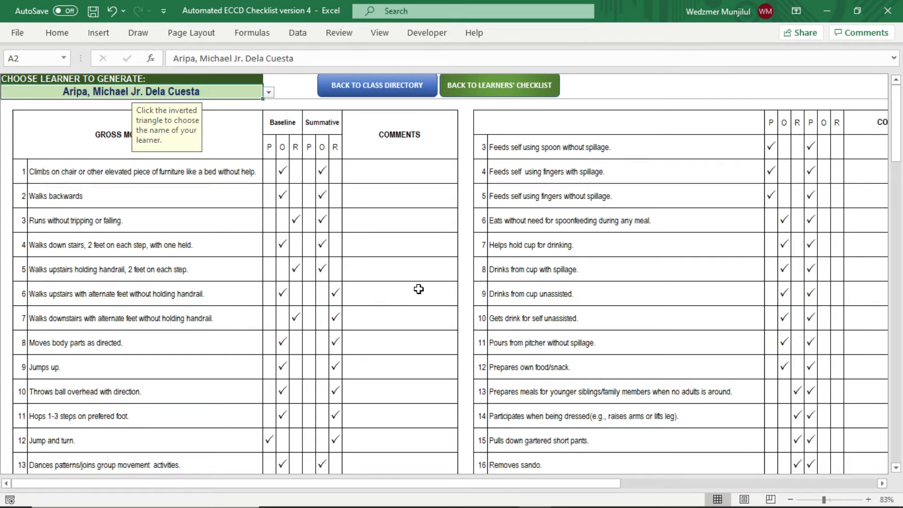
left_click(790, 500)
left_click(790, 499)
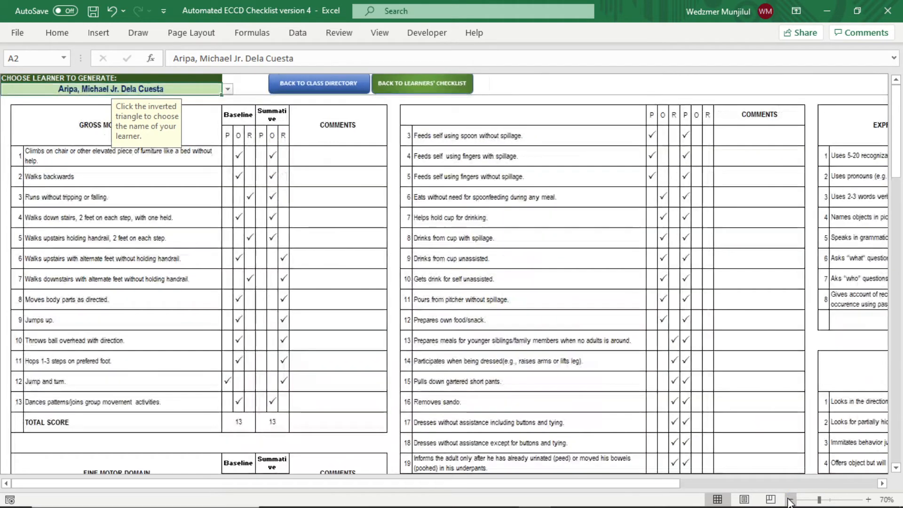
left_click(790, 499)
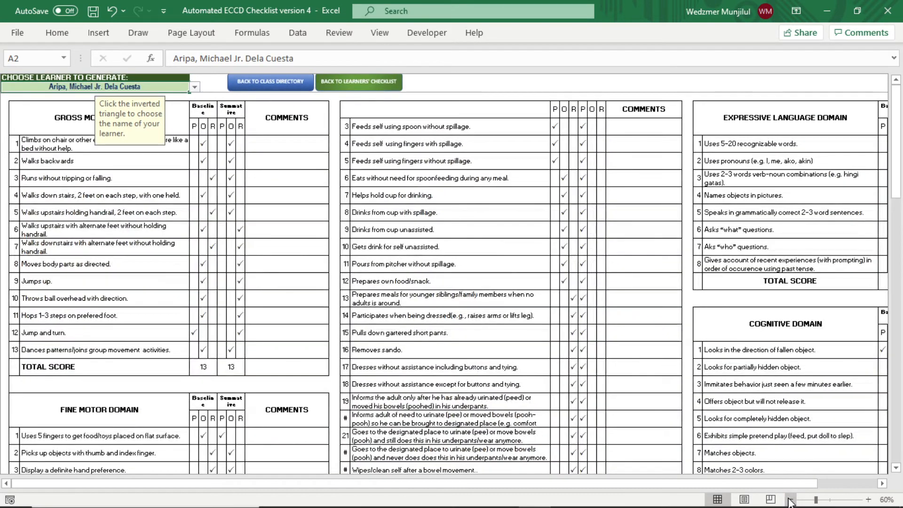
left_click(790, 500)
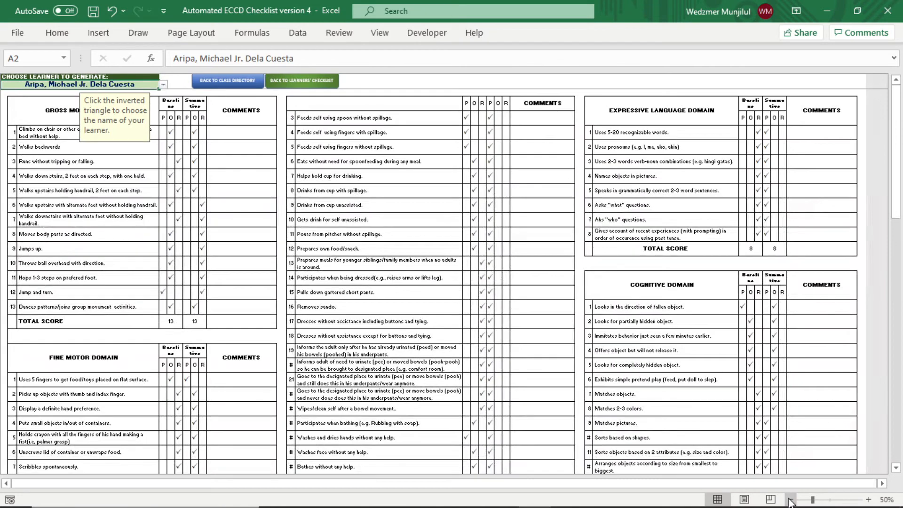
left_click_drag(899, 211, 900, 451)
scroll(551, 416, "up", 3)
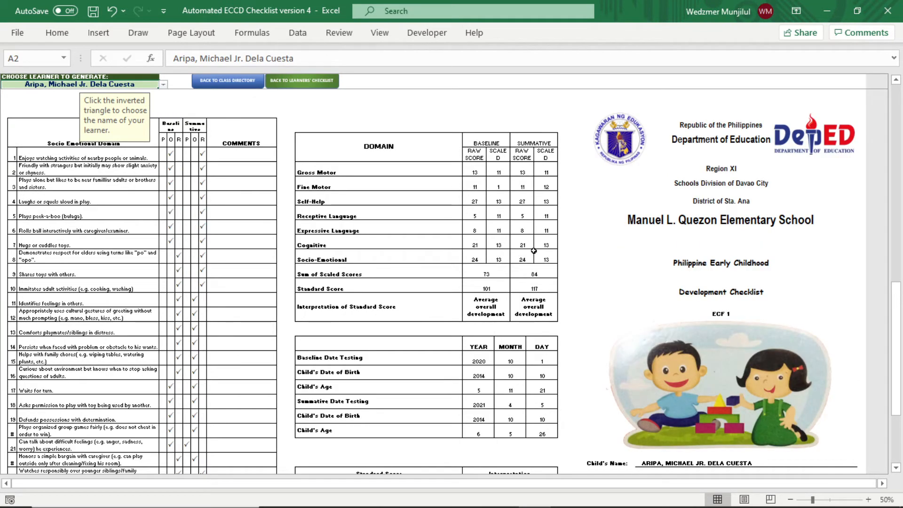
- Select the Receptive Language baseline raw score, zoom in to 80% and center the score table
left_click(474, 213)
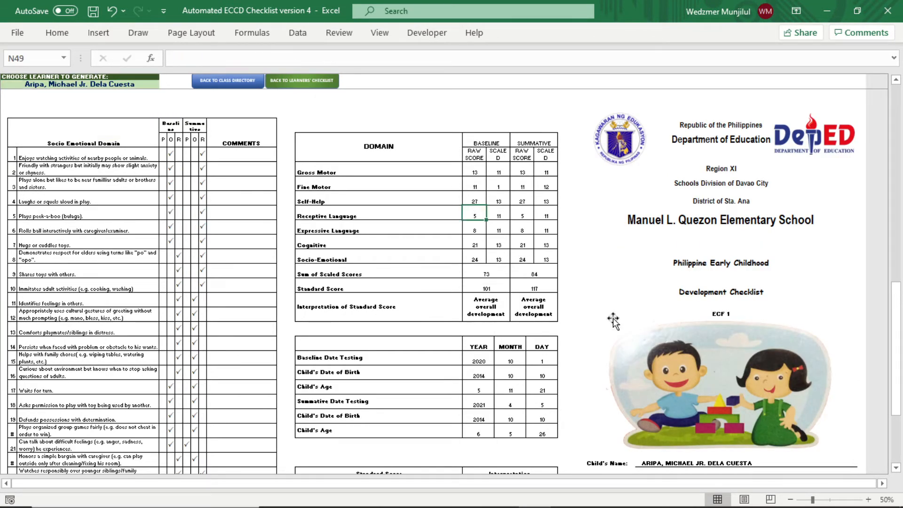
left_click(869, 500)
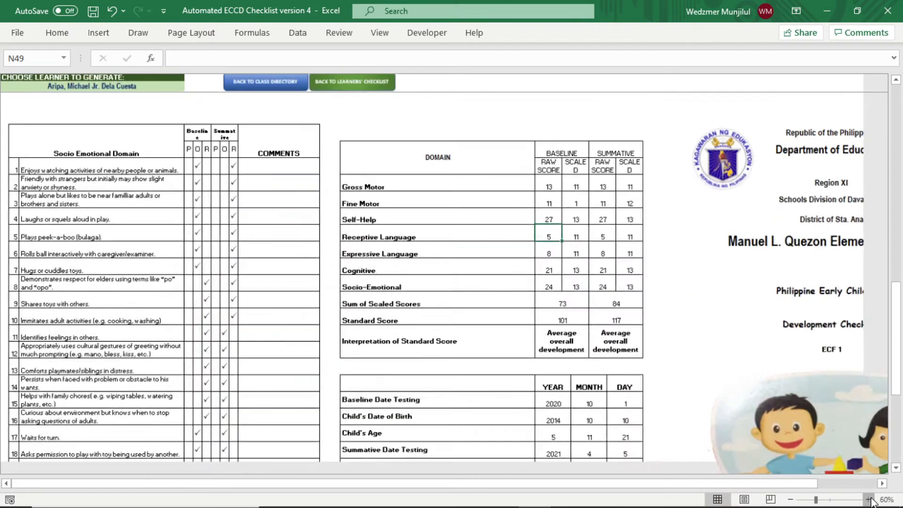
left_click(869, 500)
left_click(869, 499)
left_click_drag(481, 489, 612, 484)
- Inspect the domain summary scores and the summative interpretation cells
left_click(455, 136)
left_click(456, 389)
left_click(541, 376)
left_click(590, 356)
scroll(591, 354, "down", 5)
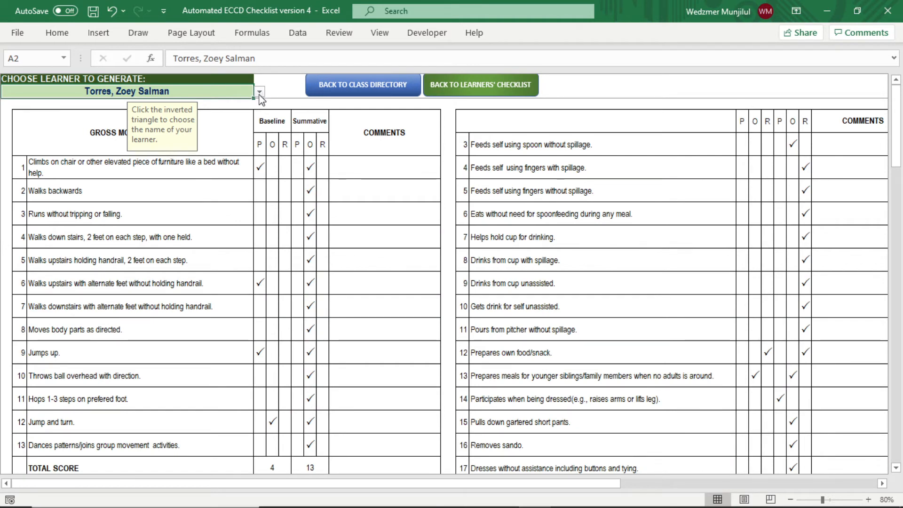
- Choose a different learner from the A2 dropdown to generate their checklist
left_click(260, 92)
left_click(78, 144)
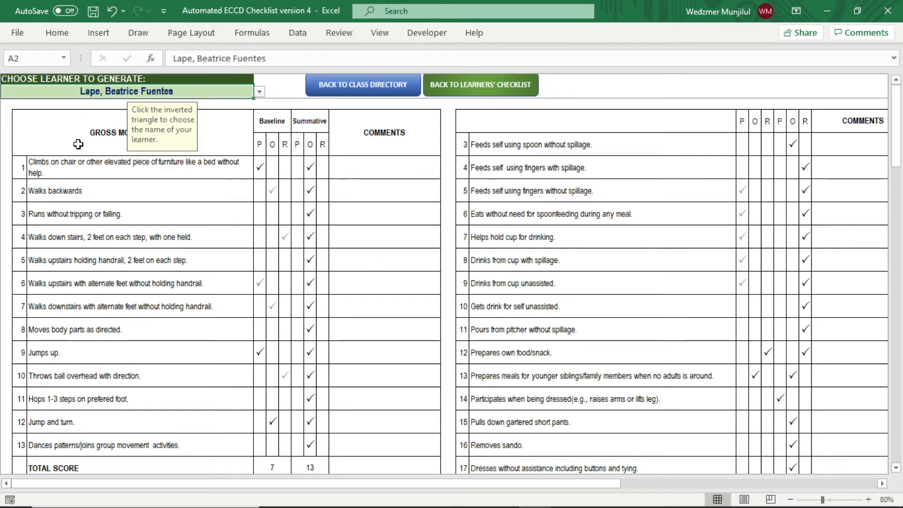
left_click(260, 92)
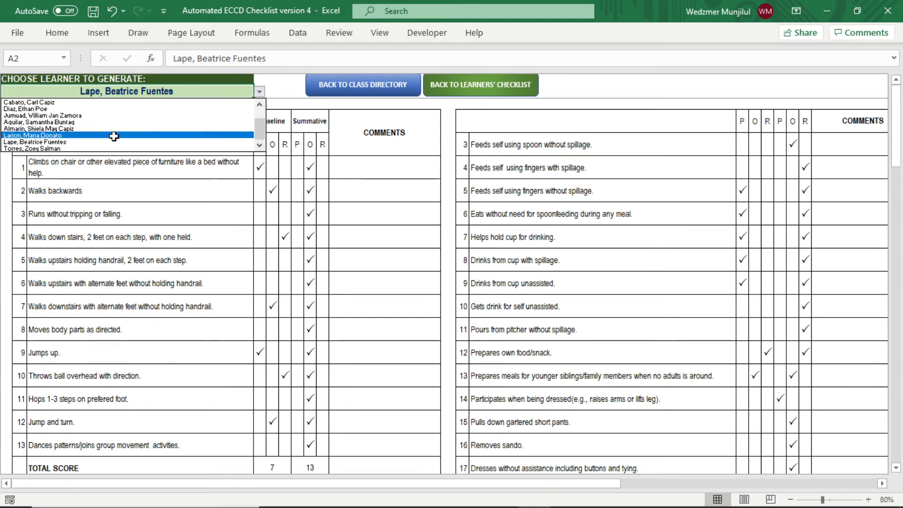
left_click(113, 136)
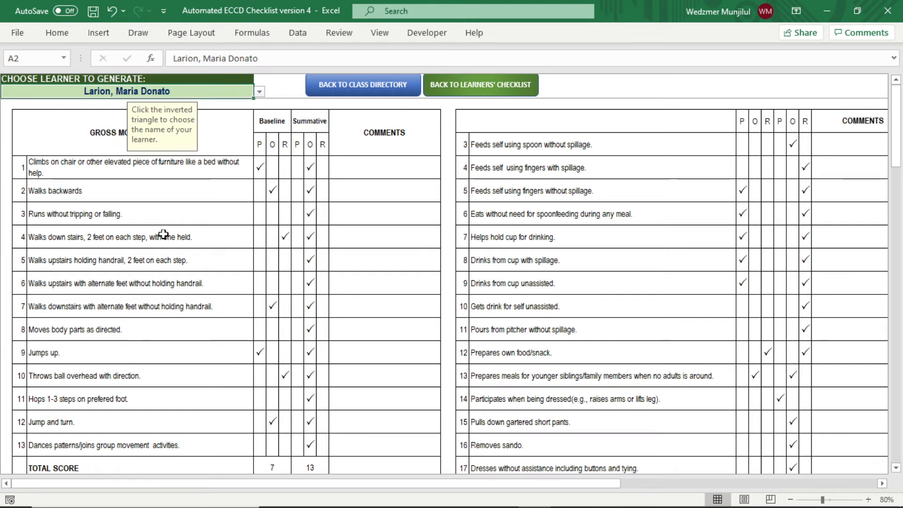
- Zoom out to 50% and scroll through the generated checklist
left_click(790, 500)
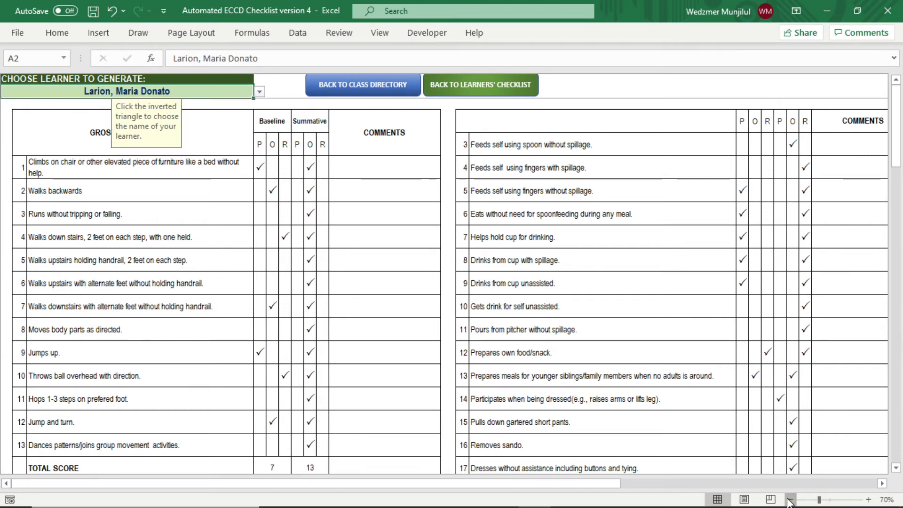
left_click(791, 500)
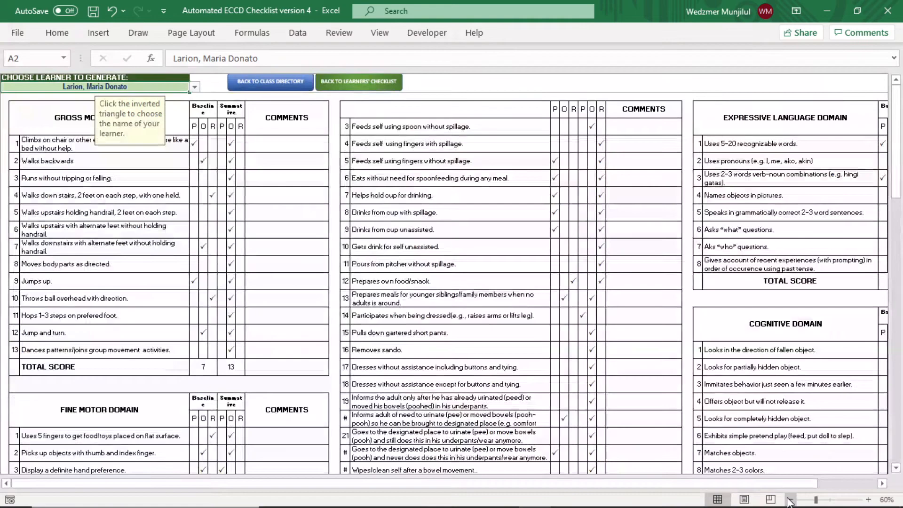
left_click(791, 500)
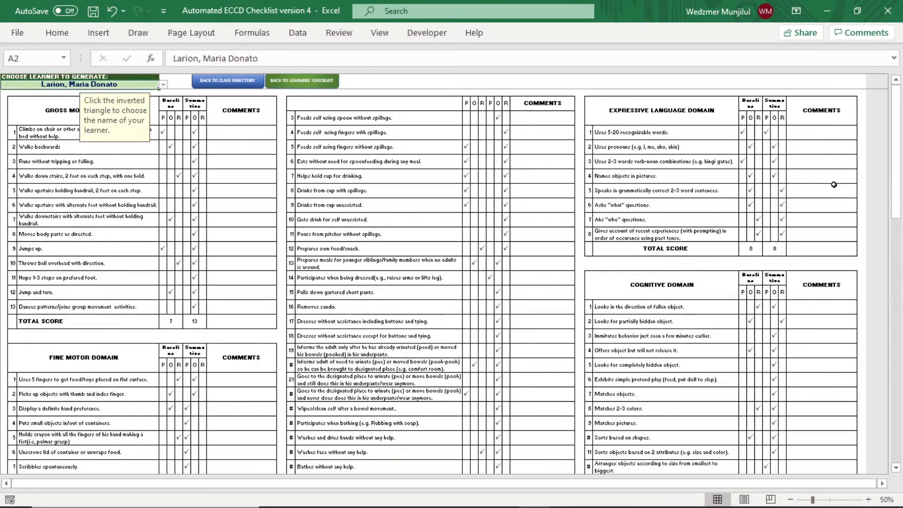
scroll(834, 185, "down", 10)
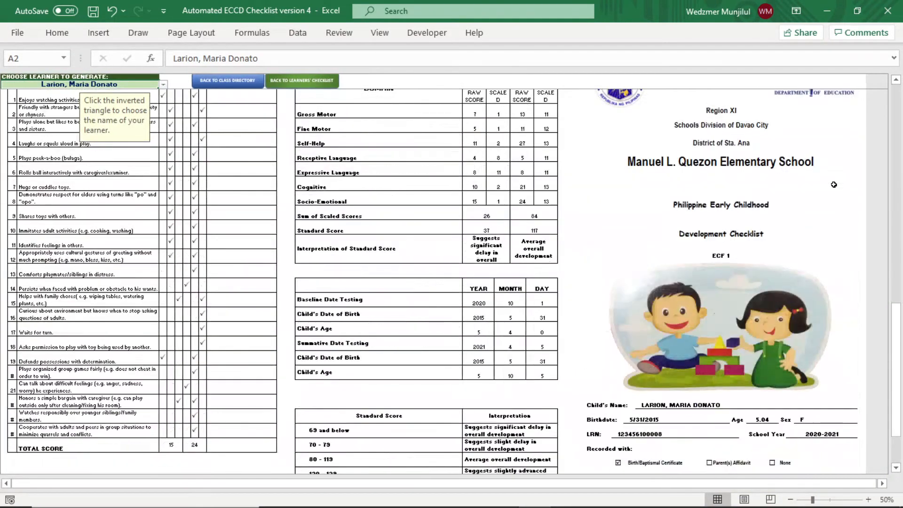
scroll(834, 184, "down", 2)
scroll(833, 186, "up", 4)
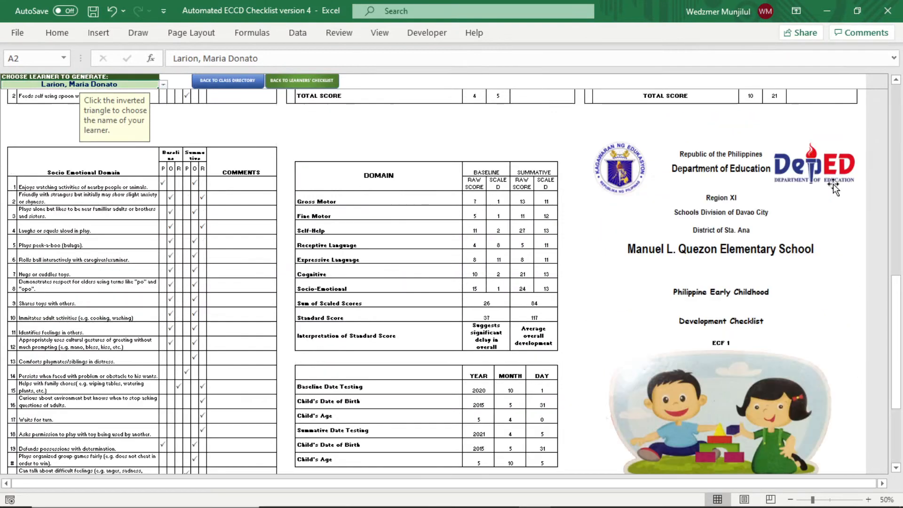
scroll(834, 188, "up", 8)
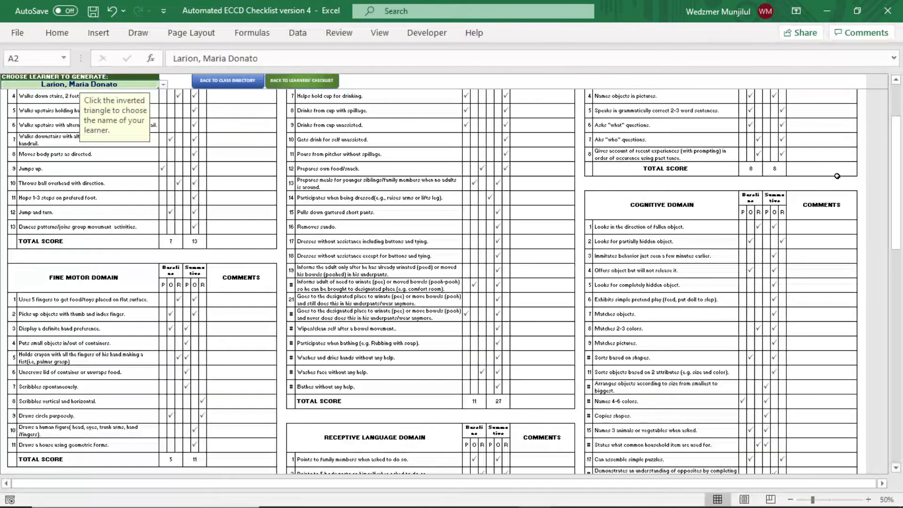
scroll(835, 175, "up", 2)
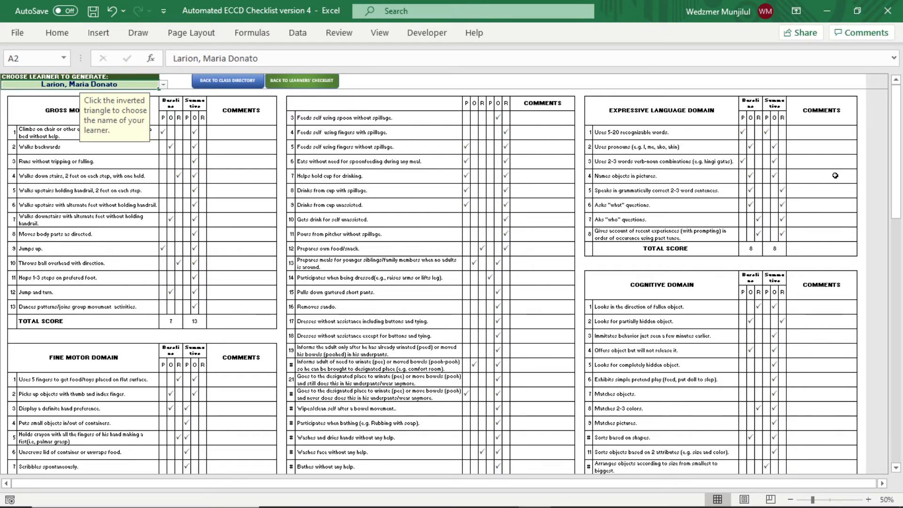
- Set the checklist sheet's paper size to Long Bond Paper (8.5" x 13") and collapse the ribbon
left_click(183, 37)
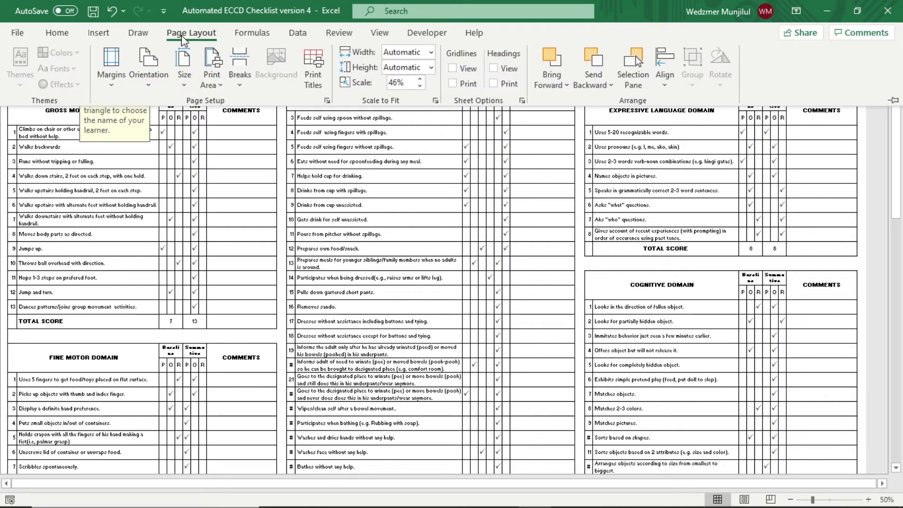
left_click(188, 85)
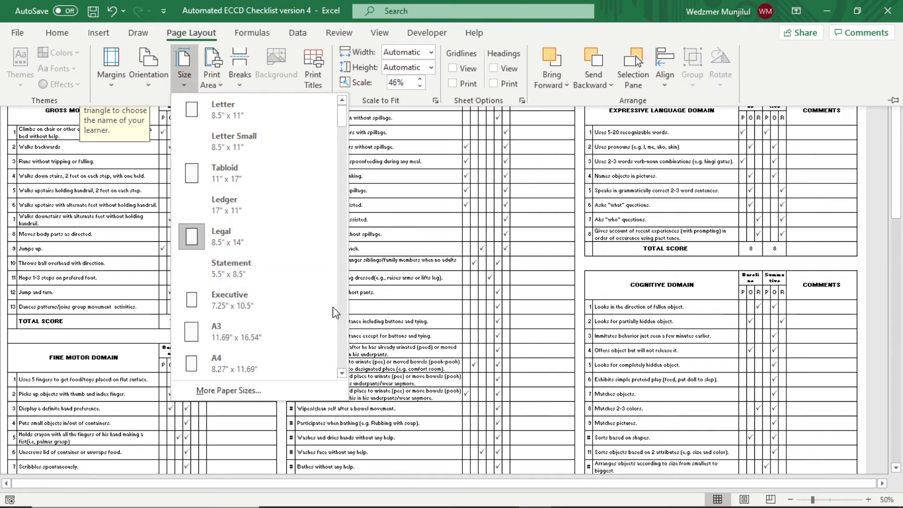
left_click_drag(342, 122, 333, 388)
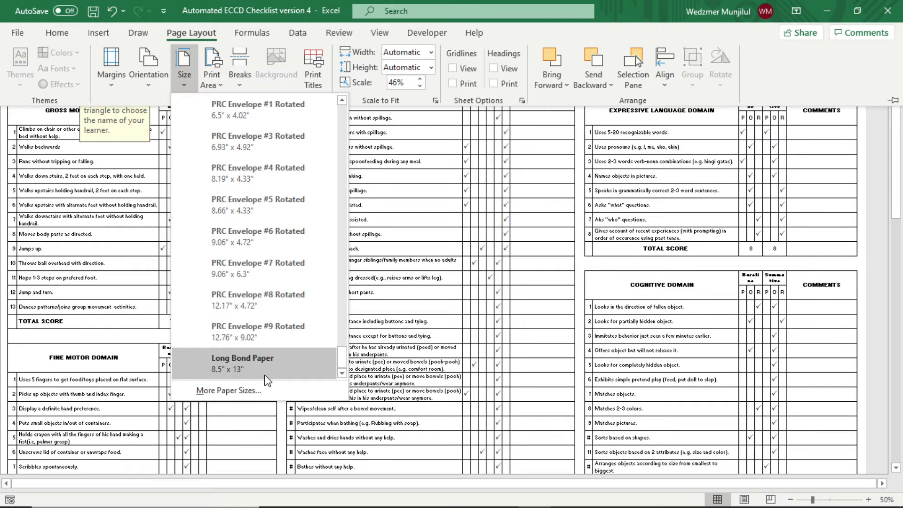
left_click(265, 376)
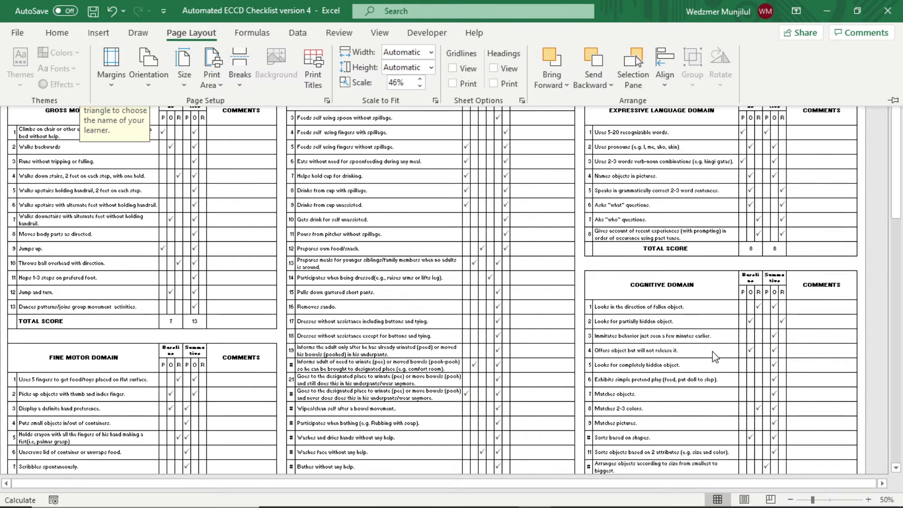
left_click(592, 262)
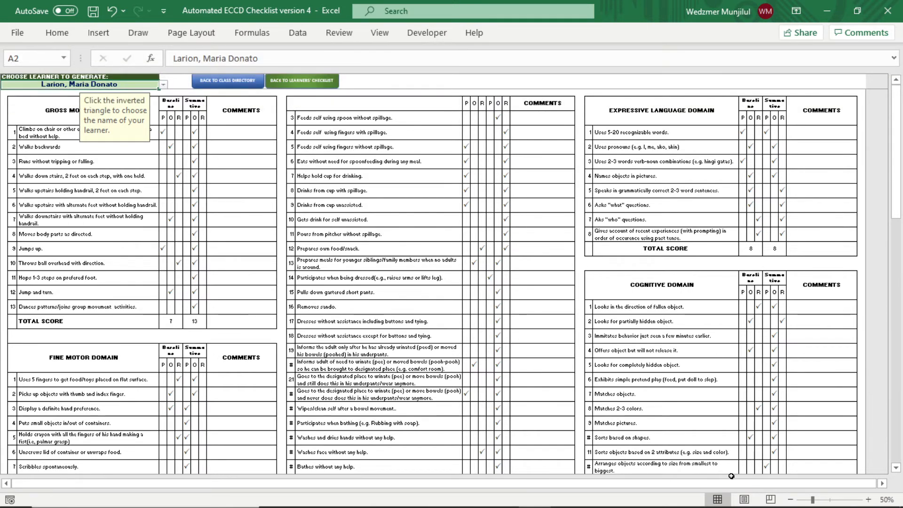
- Check the Page 1 and Page 2 split in Page Break Preview, then go back to the Class Directory
left_click(770, 500)
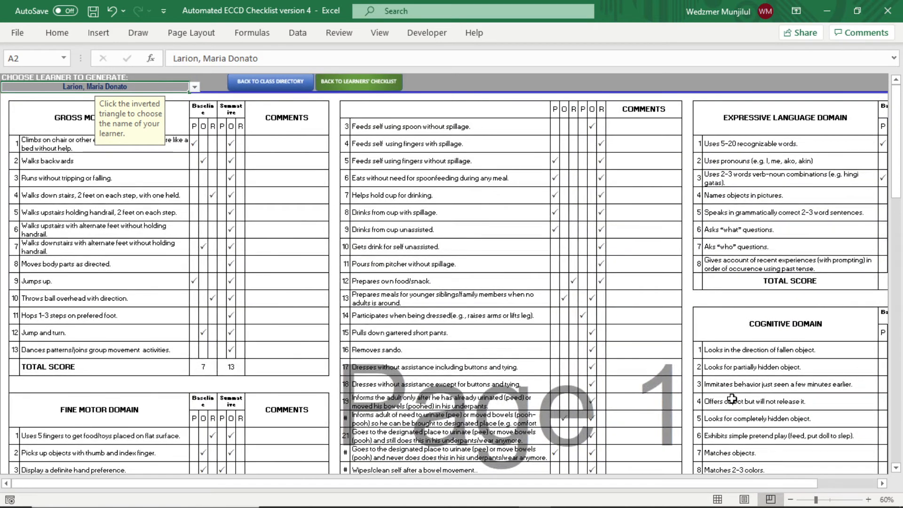
left_click(790, 500)
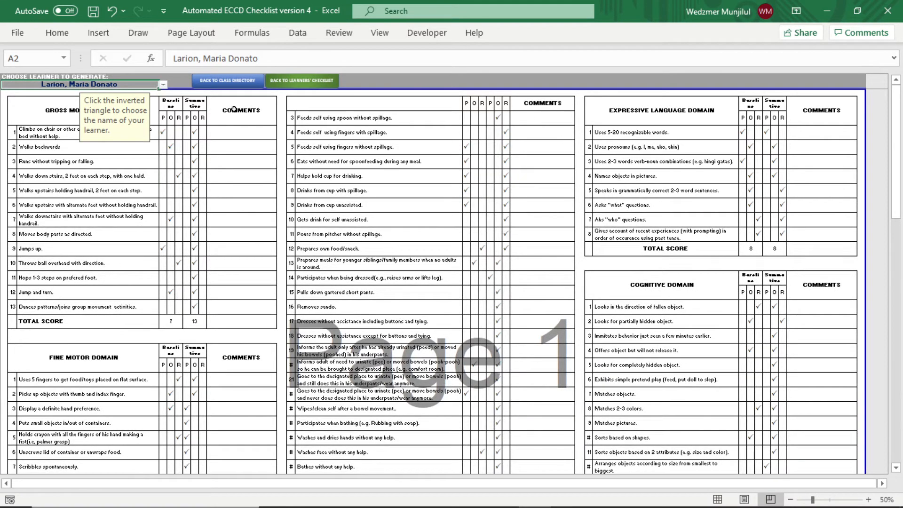
scroll(625, 256, "down", 15)
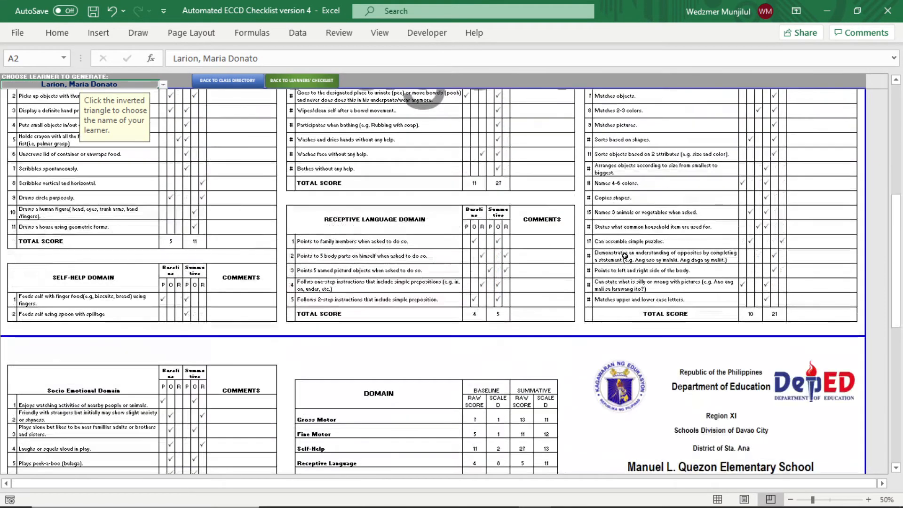
scroll(625, 256, "down", 5)
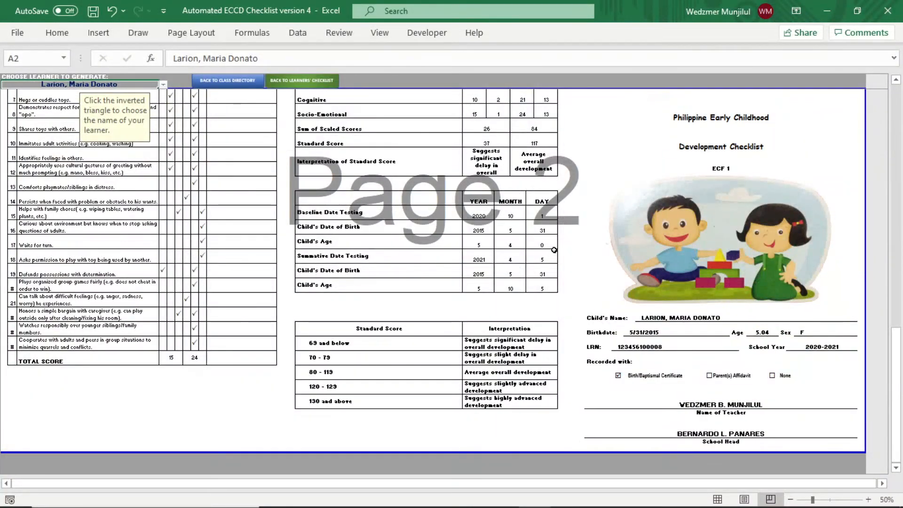
scroll(554, 250, "up", 8)
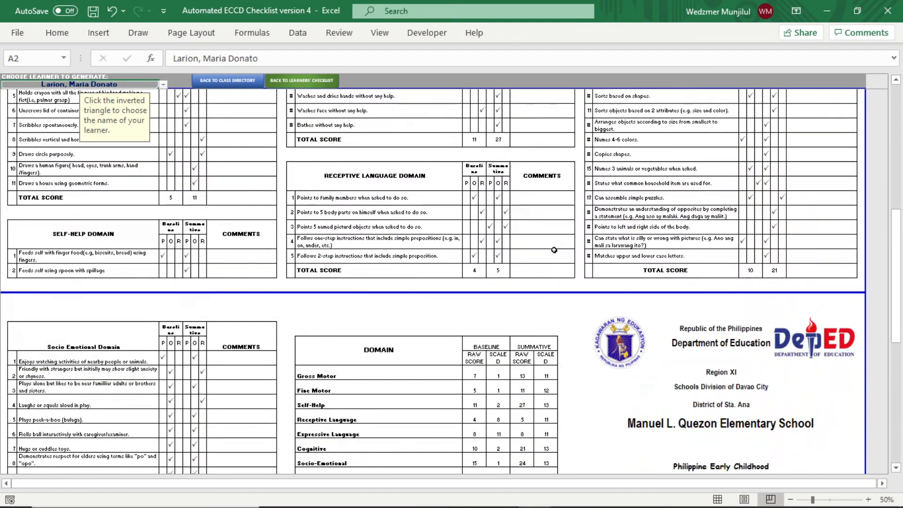
scroll(554, 250, "up", 8)
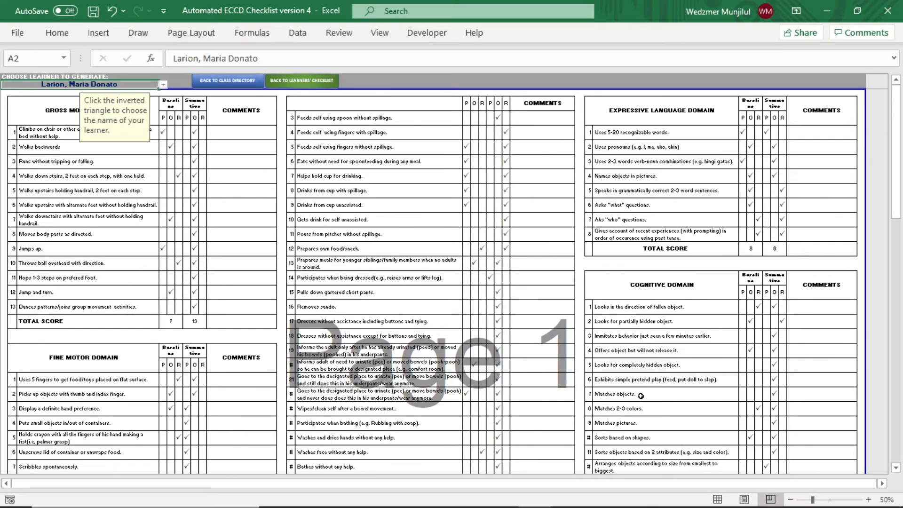
left_click(718, 500)
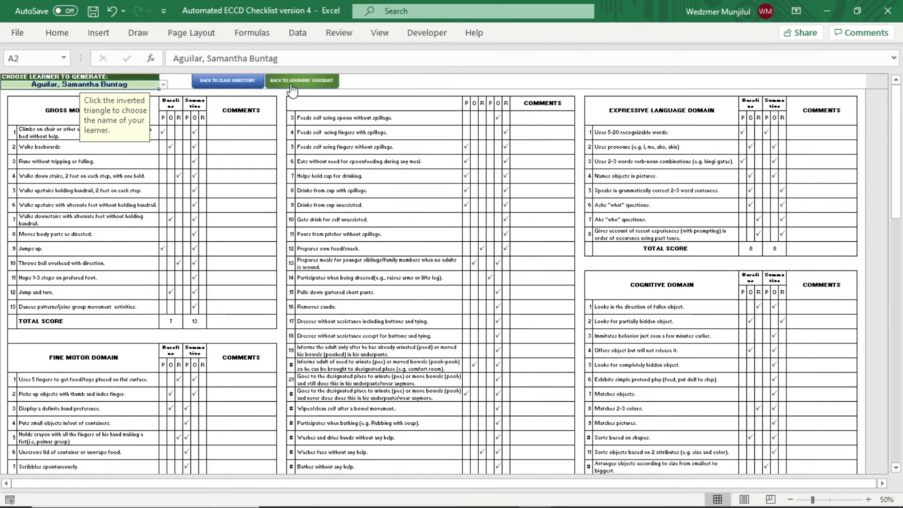
left_click(227, 81)
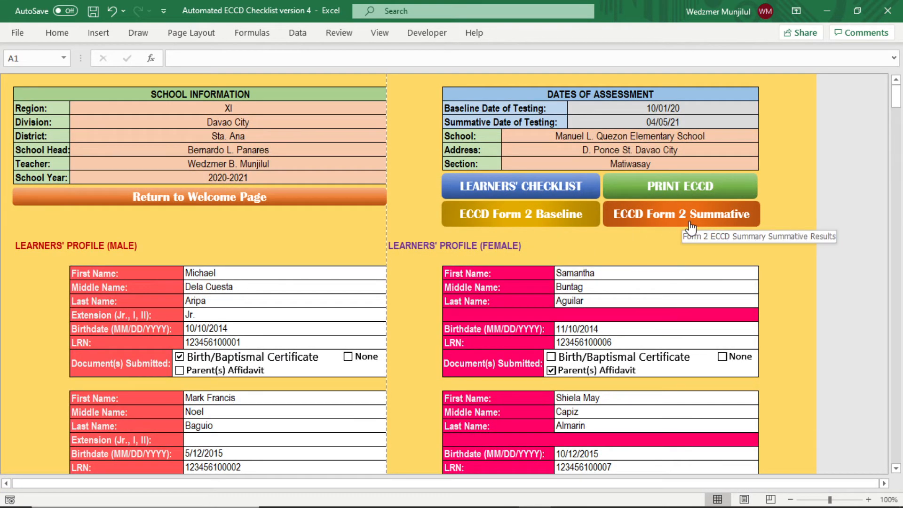
left_click(547, 214)
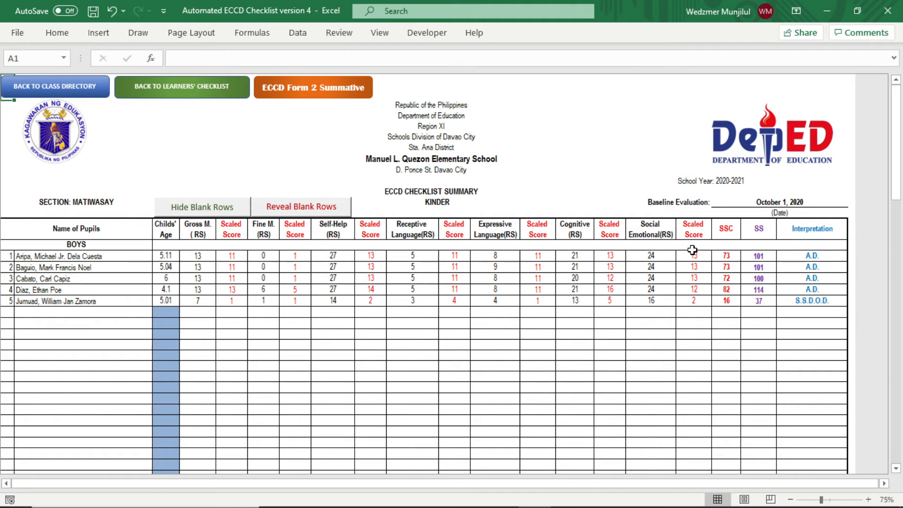
scroll(693, 249, "down", 10)
scroll(692, 248, "down", 12)
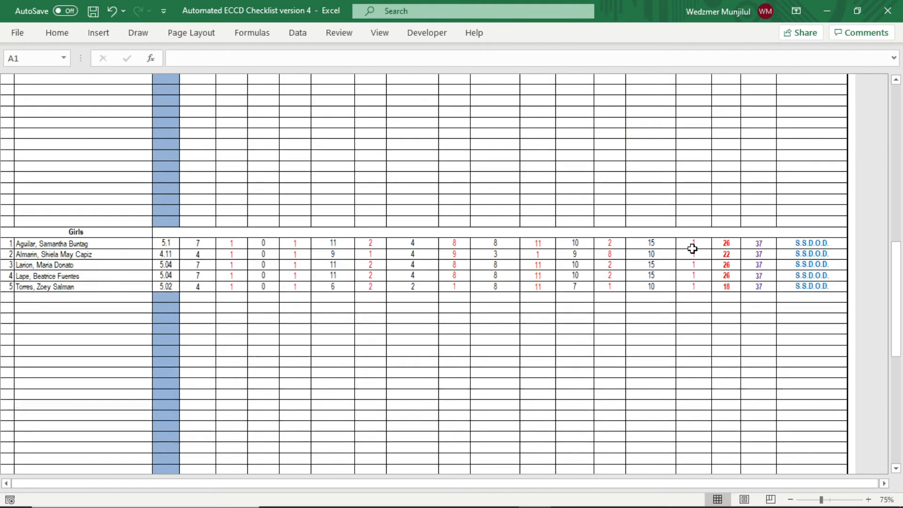
scroll(692, 248, "down", 3)
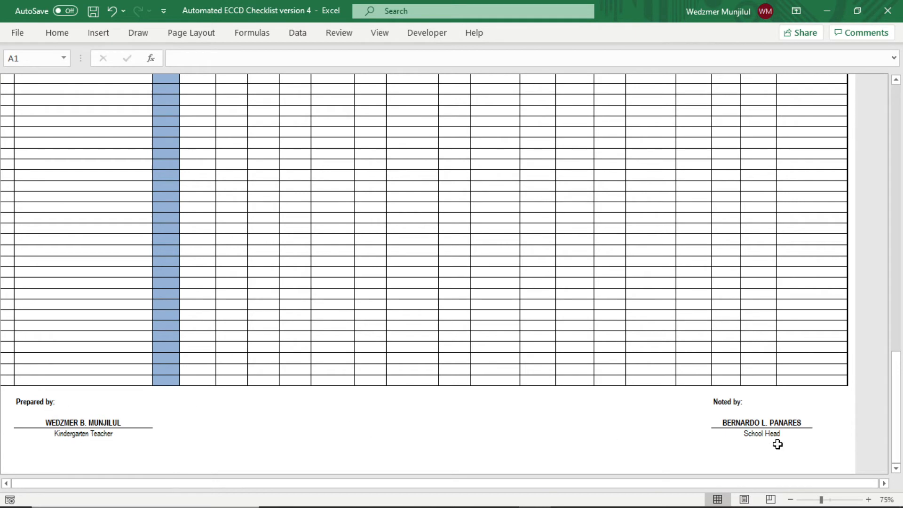
scroll(611, 326, "up", 8)
scroll(611, 326, "up", 5)
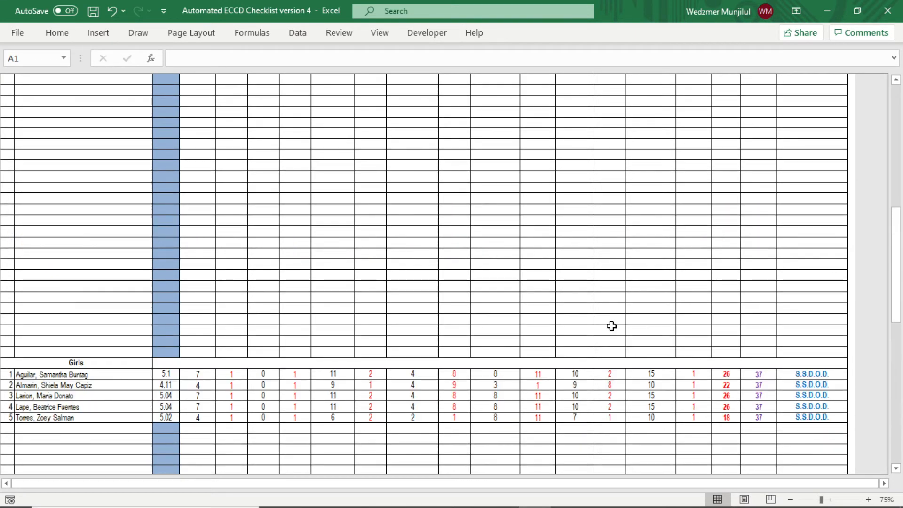
scroll(611, 326, "up", 12)
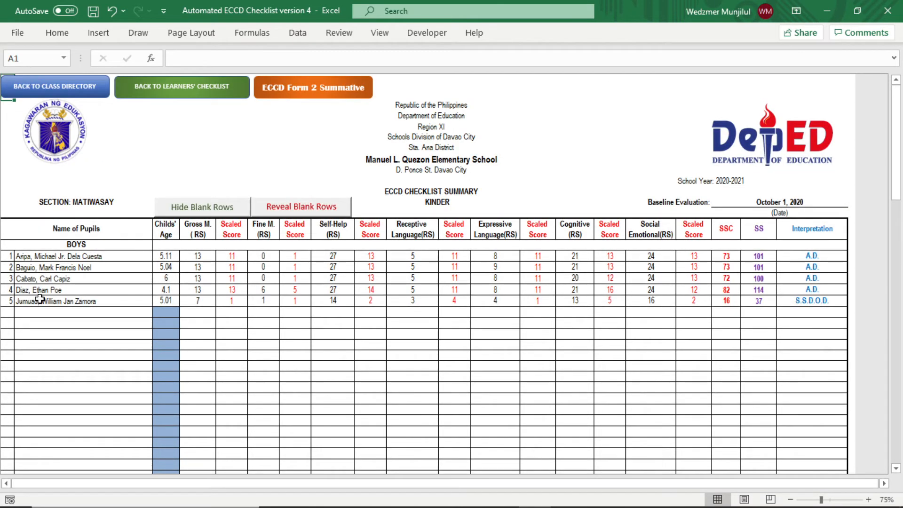
- Set the baseline summary to Long Bond Paper and view it in Page Break Preview
left_click(195, 34)
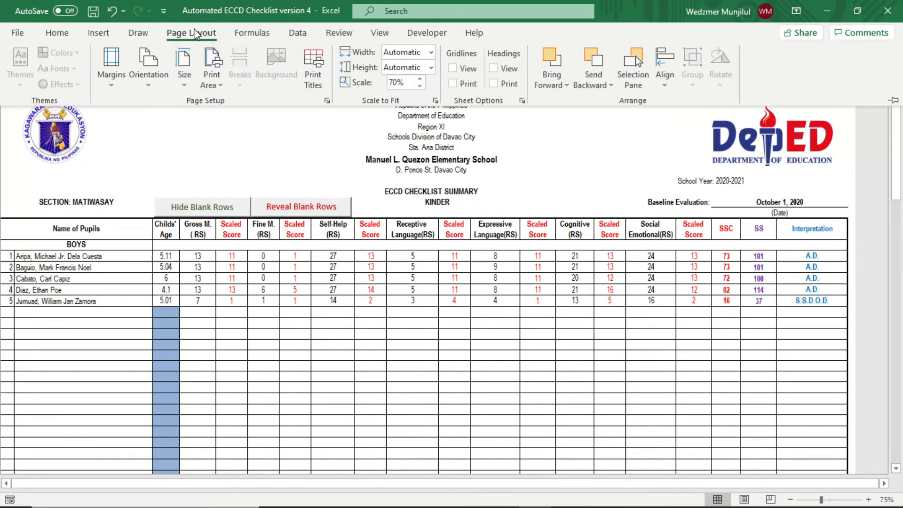
left_click(185, 80)
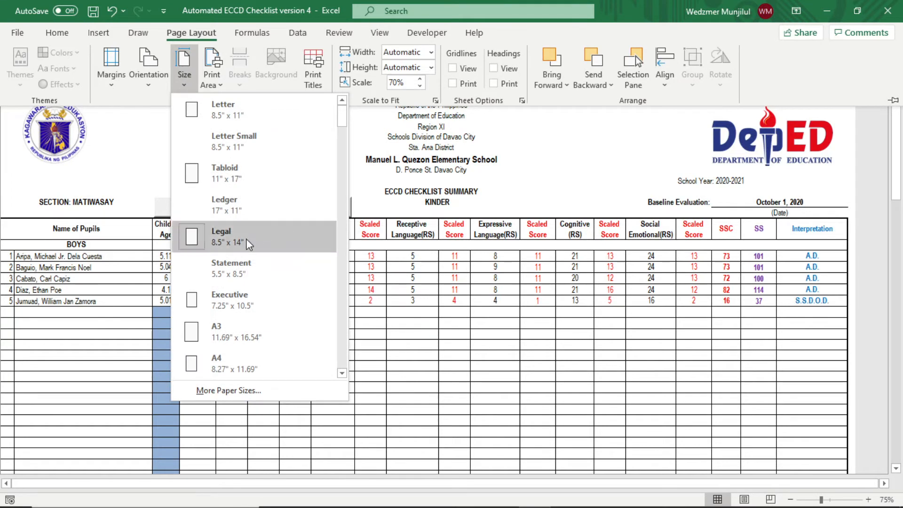
left_click_drag(342, 116, 339, 373)
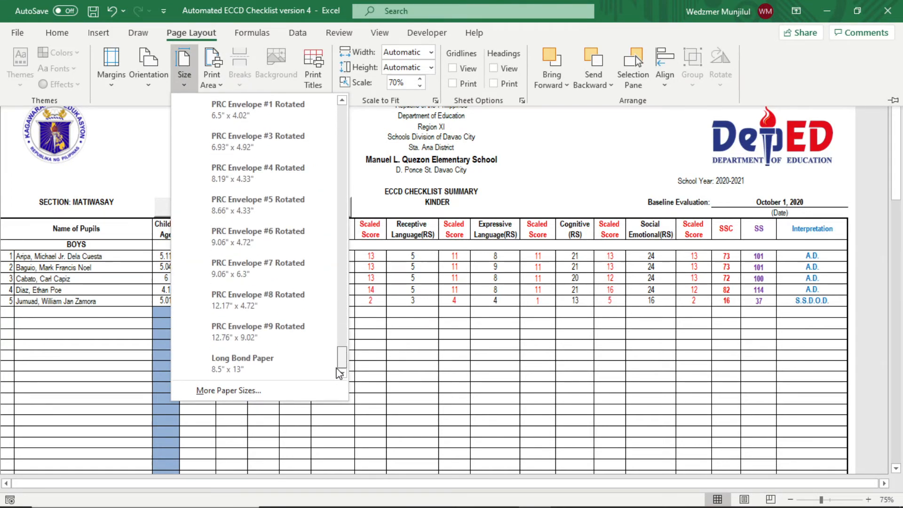
left_click(266, 372)
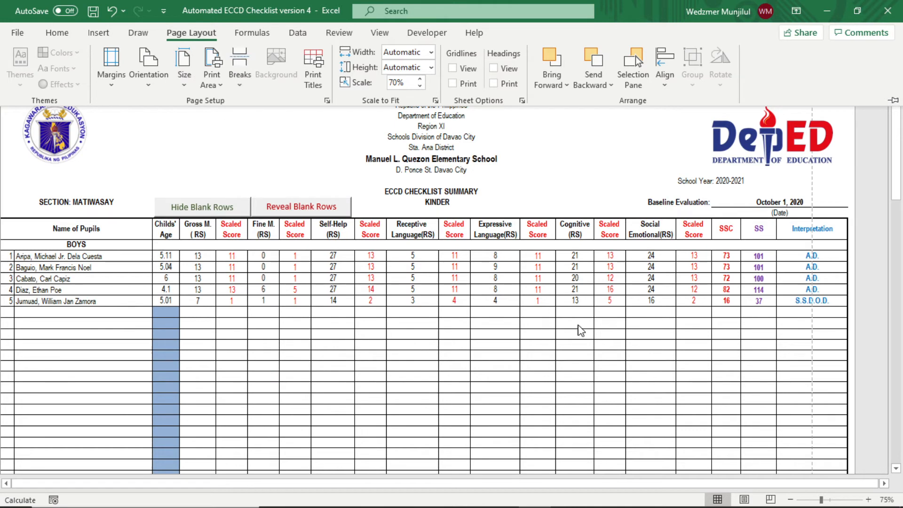
left_click(770, 500)
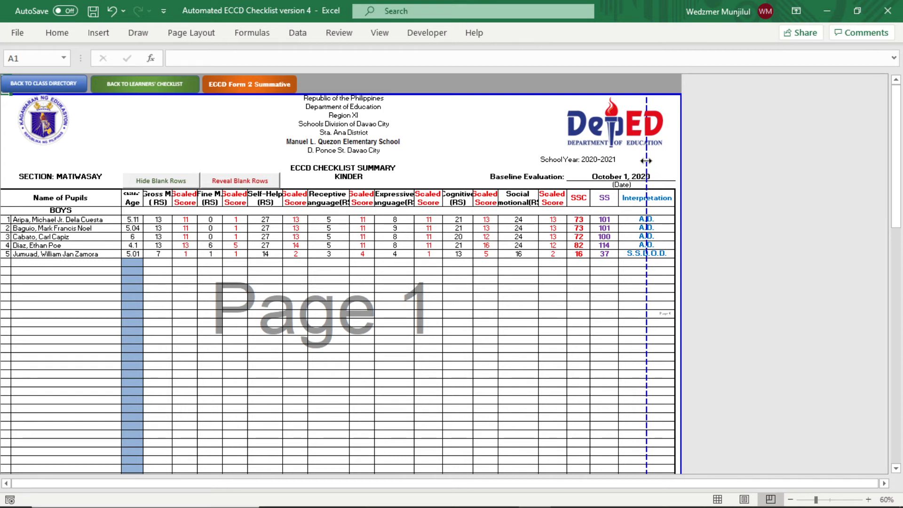
- Move the vertical page break past the Interpretation column, check the pages, and return to Normal view
left_click_drag(646, 161, 685, 166)
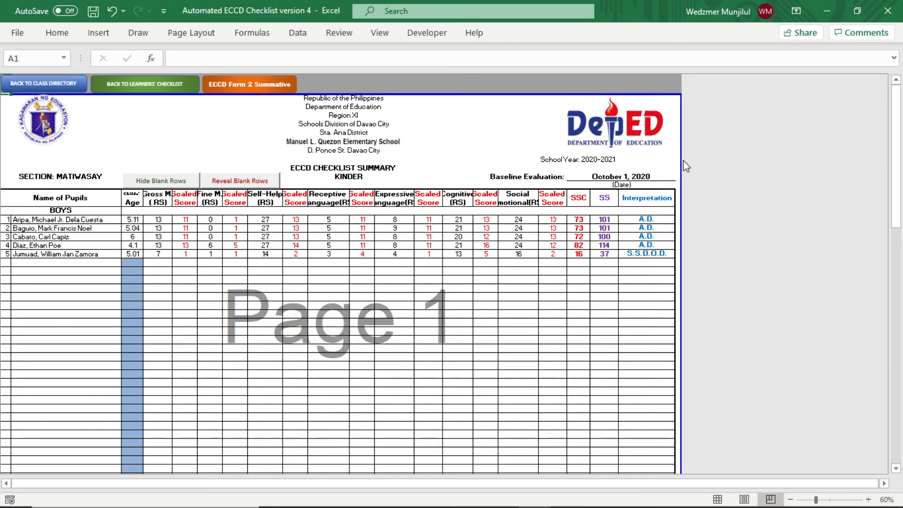
scroll(671, 168, "down", 15)
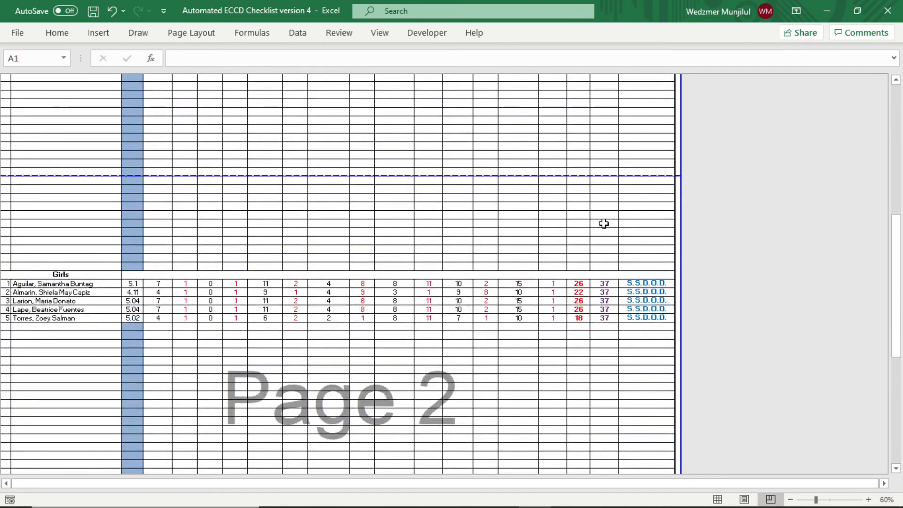
scroll(604, 224, "down", 12)
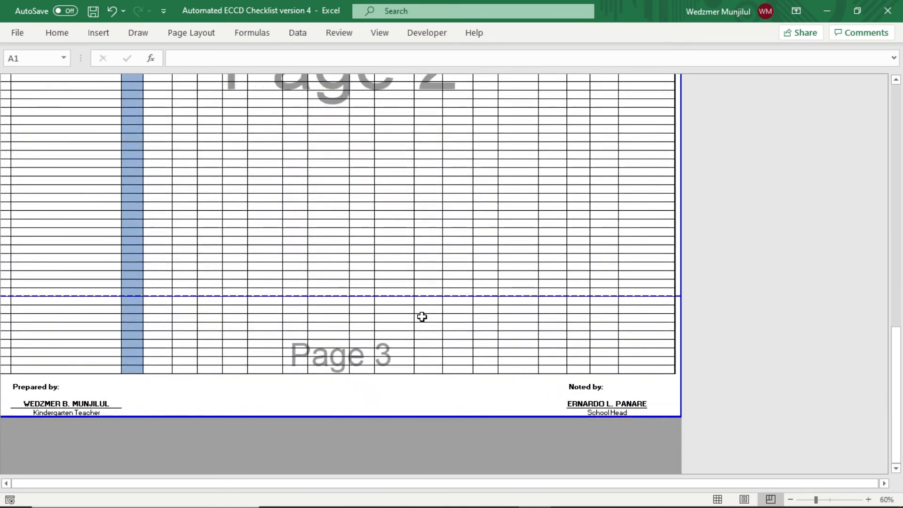
scroll(428, 209, "up", 14)
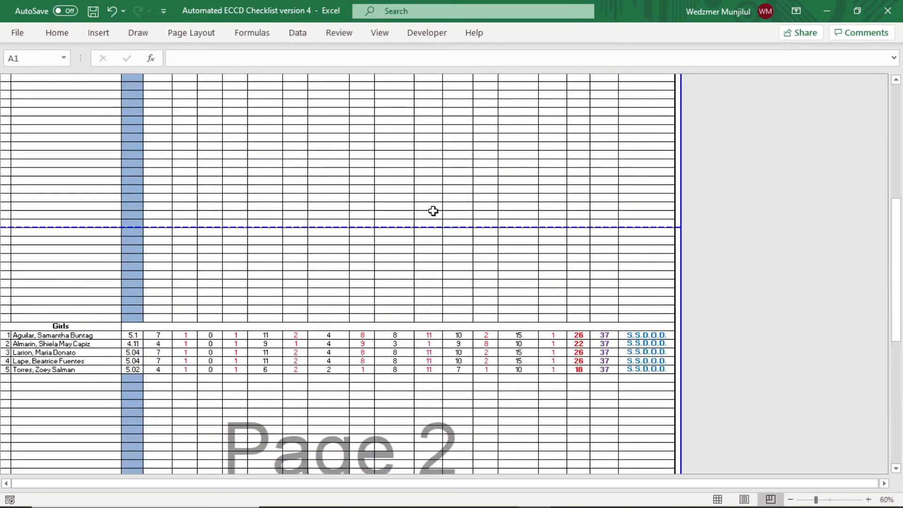
scroll(434, 211, "up", 12)
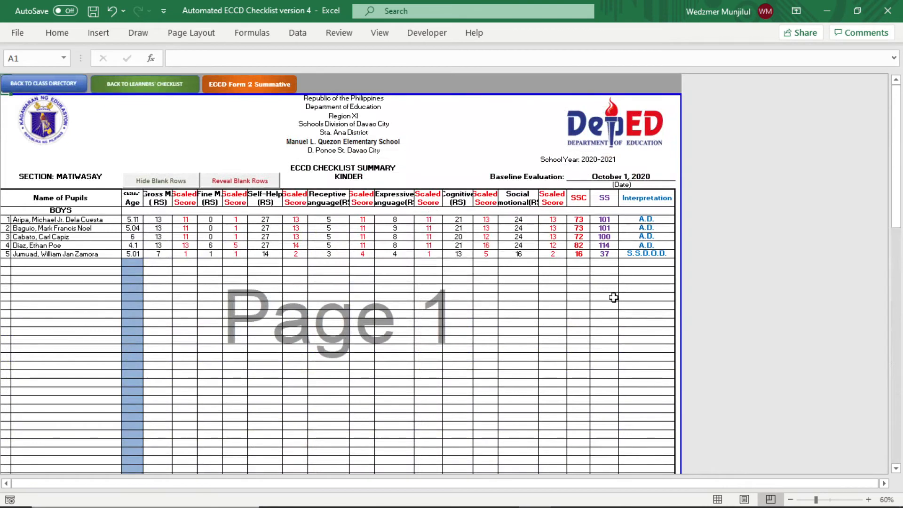
left_click(717, 499)
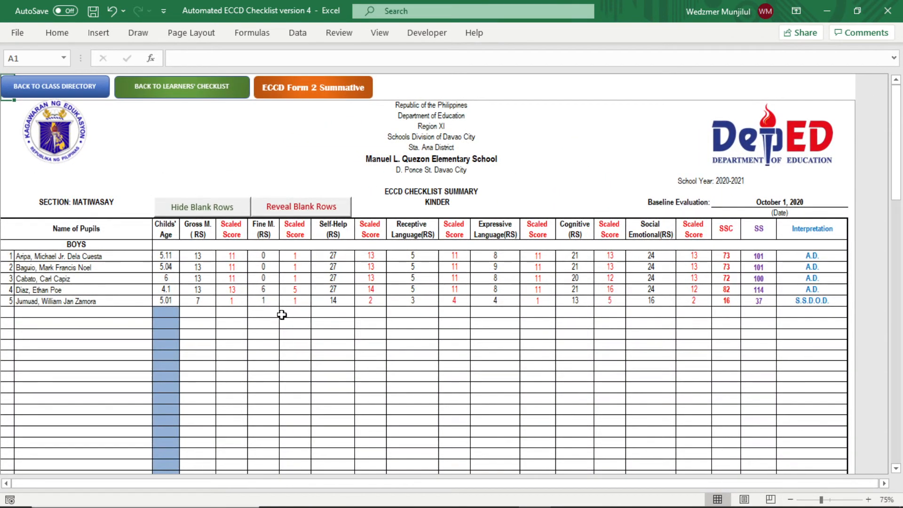
- Run Hide Blank Rows so the five boys, five girls and signature block sit together
scroll(157, 354, "down", 5)
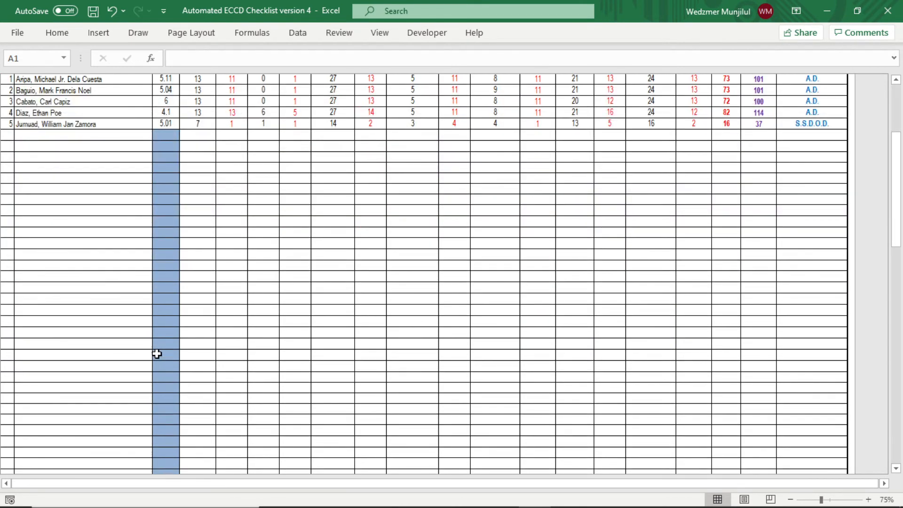
scroll(156, 354, "down", 15)
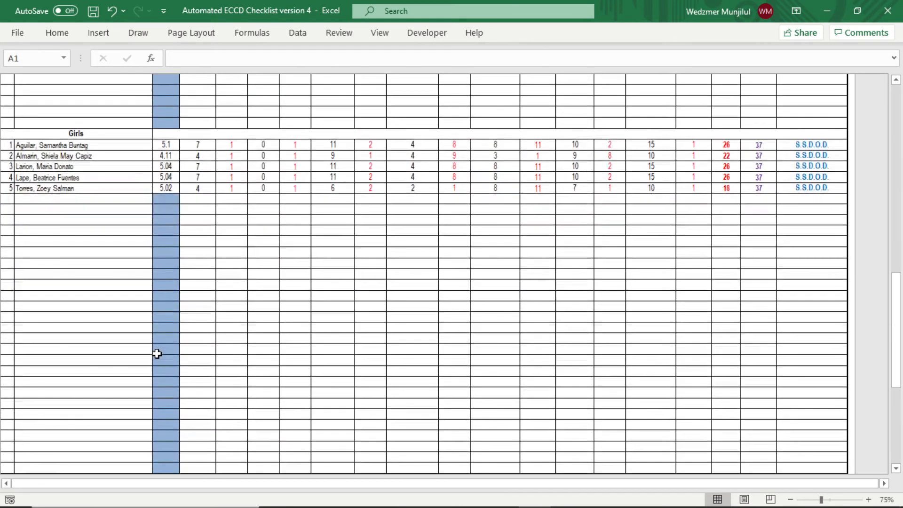
scroll(156, 353, "up", 20)
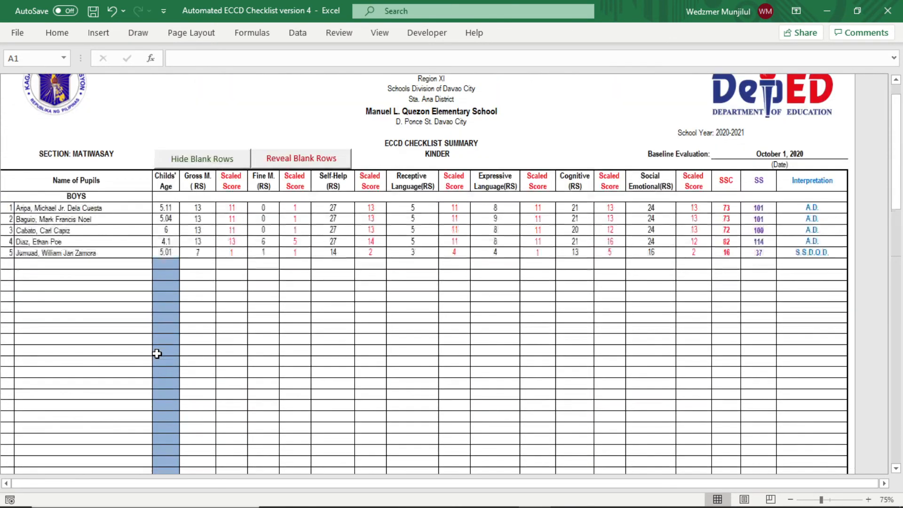
scroll(196, 184, "up", 2)
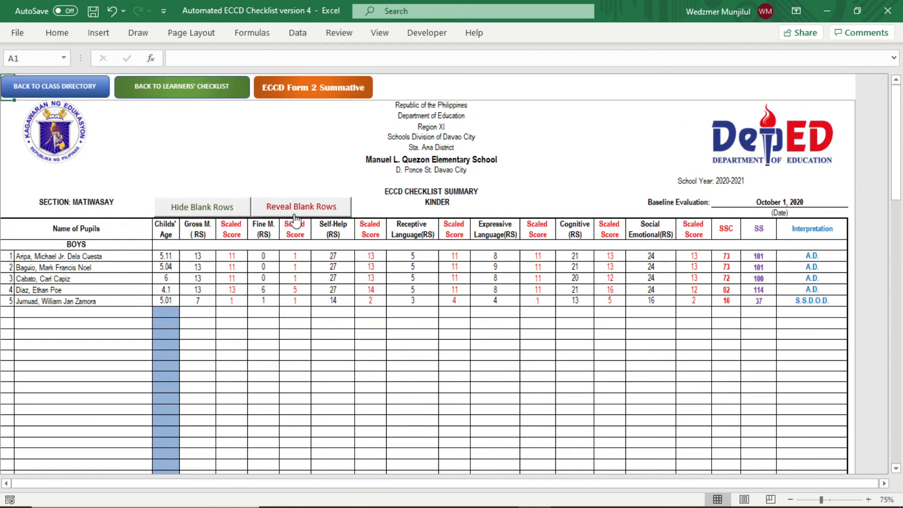
left_click(222, 208)
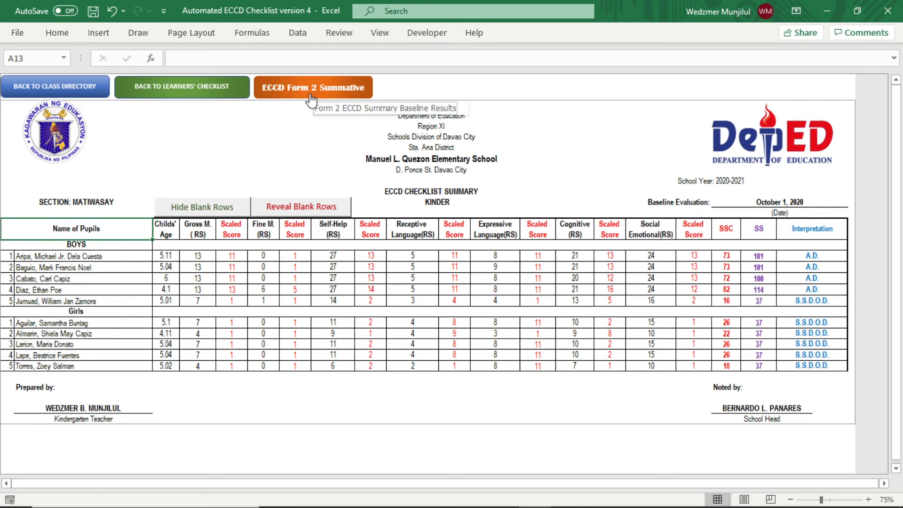
- Set the ECCD Form 2 Summative sheet to Long Bond Paper and view it in Page Break Preview
left_click(347, 93)
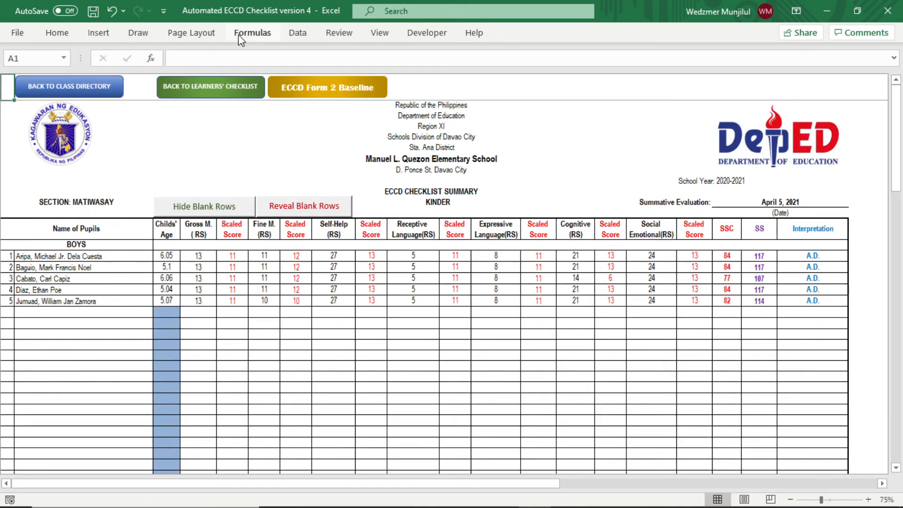
left_click(197, 33)
left_click(184, 65)
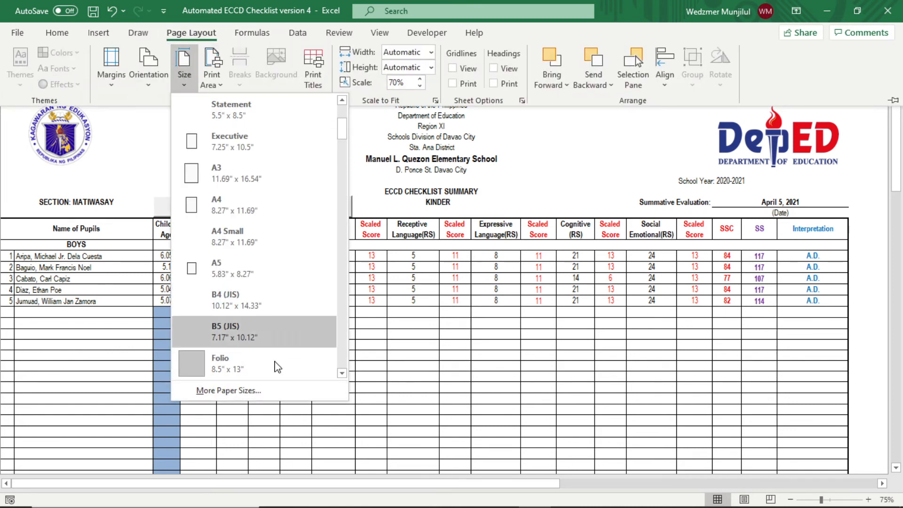
scroll(264, 357, "down", 15)
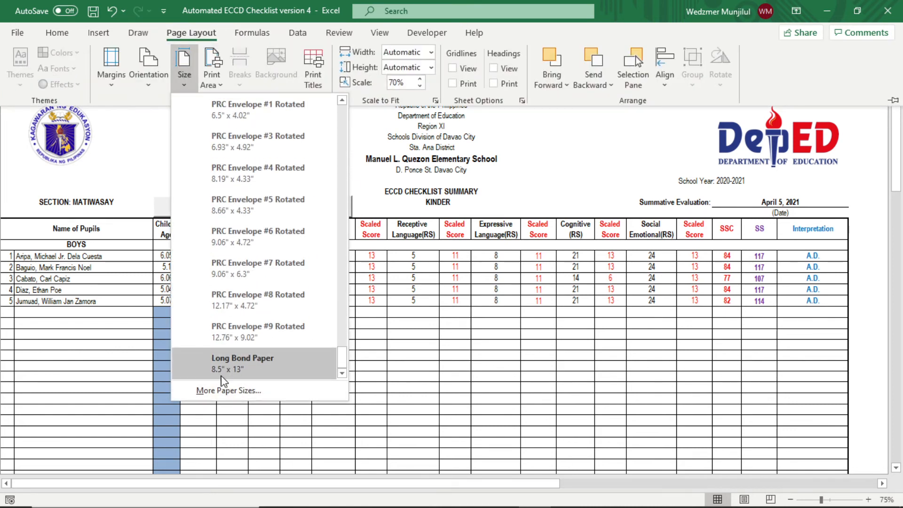
left_click(283, 374)
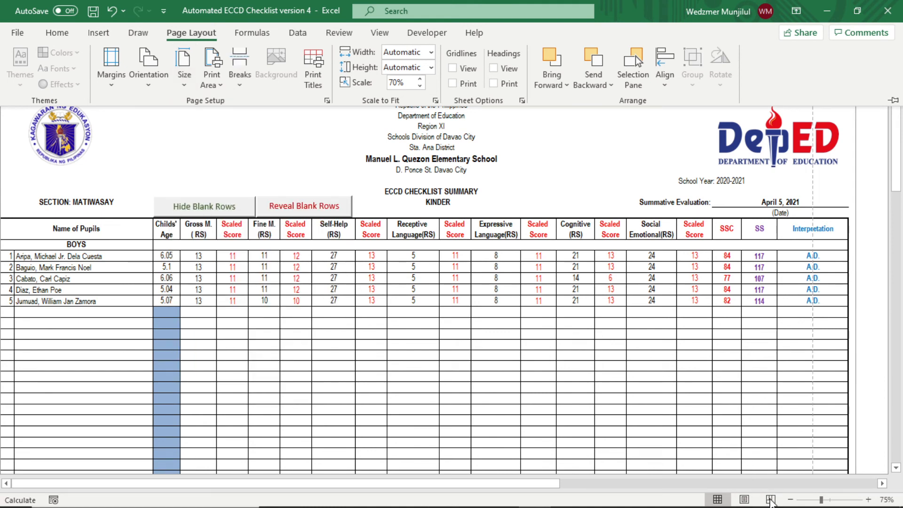
left_click(770, 499)
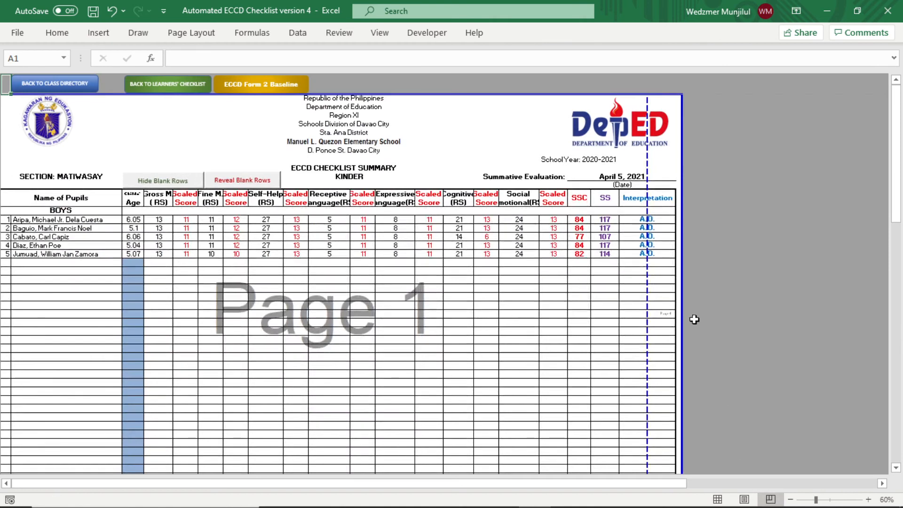
- Move the summative summary's page break past the Interpretation column and return to Normal view
left_click_drag(648, 171, 712, 177)
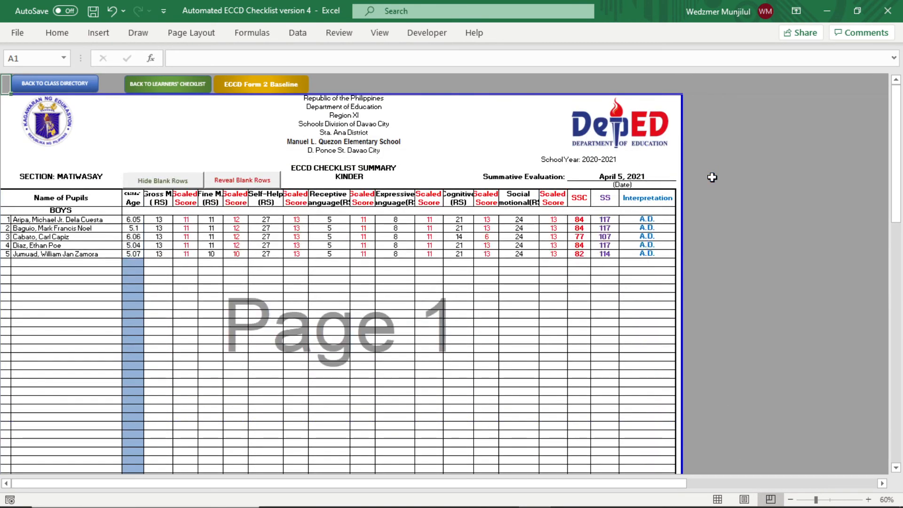
left_click(720, 500)
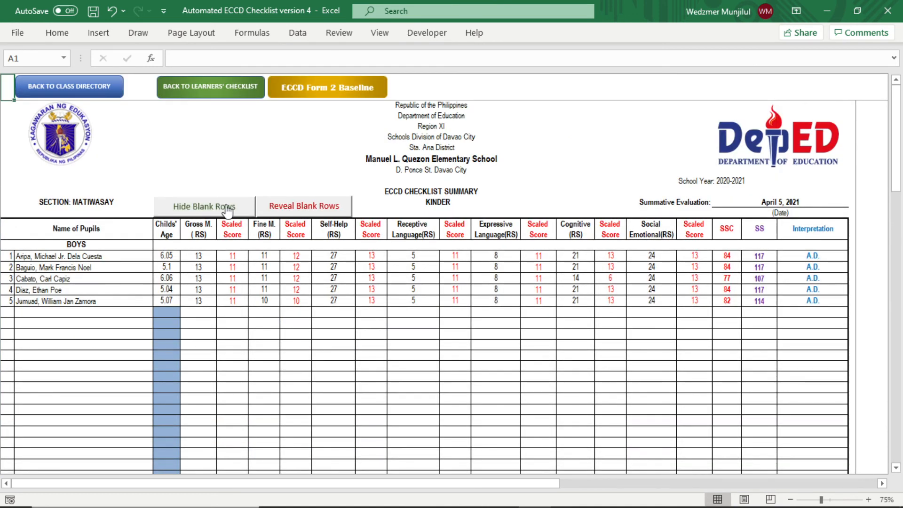
- Hide the summative summary's blank rows, test revealing them, hide again, then return to the welcome page
left_click(226, 207)
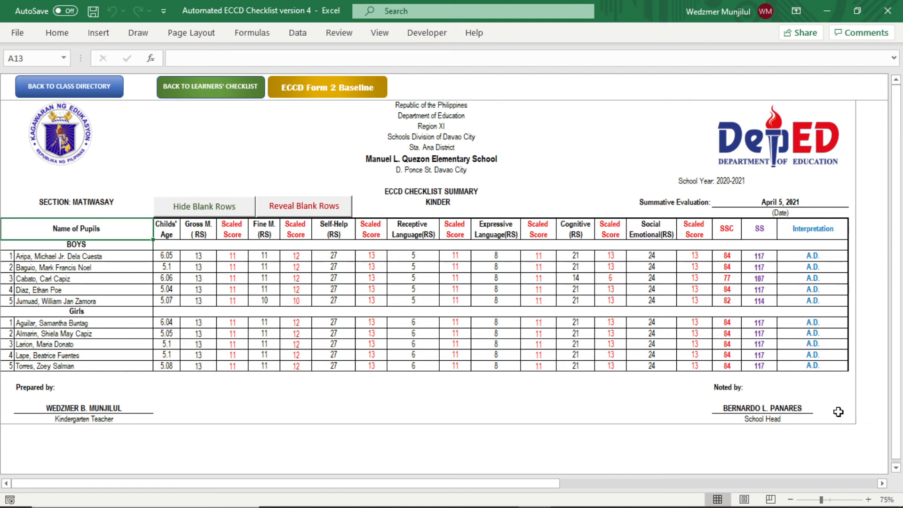
left_click(324, 206)
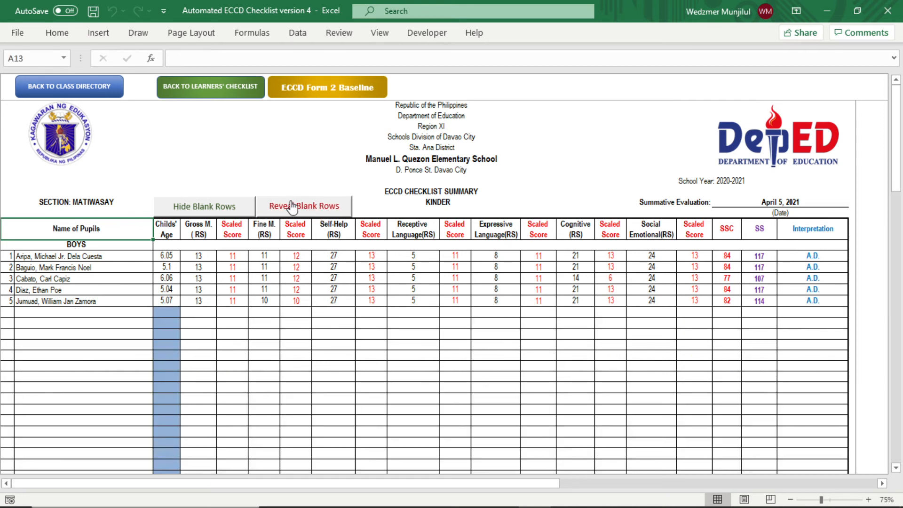
left_click(206, 207)
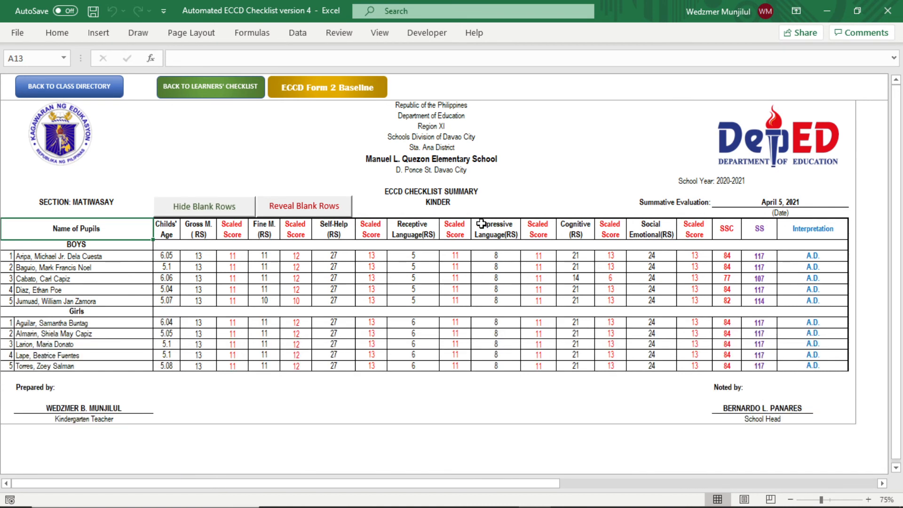
left_click(85, 89)
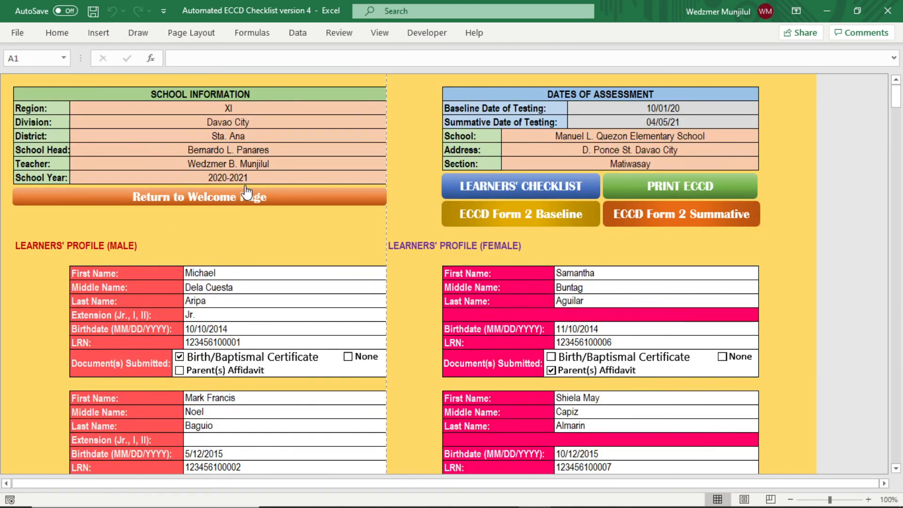
left_click(247, 194)
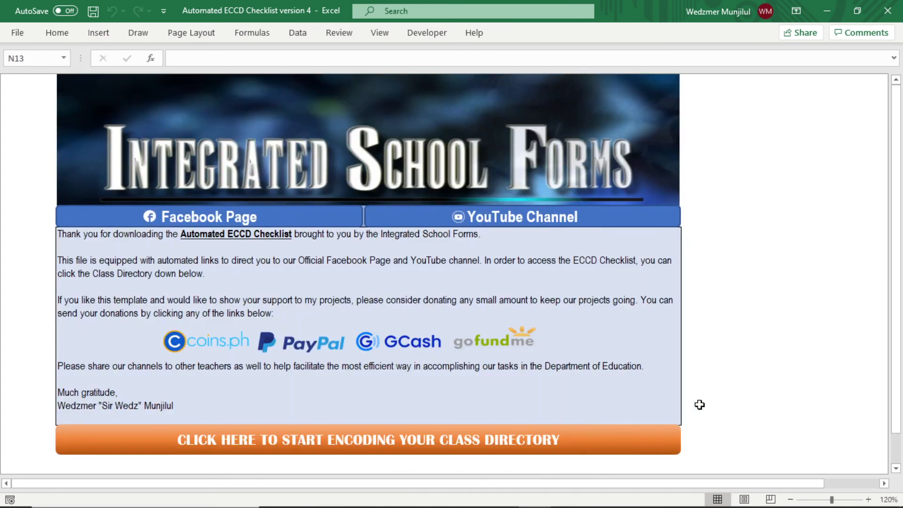